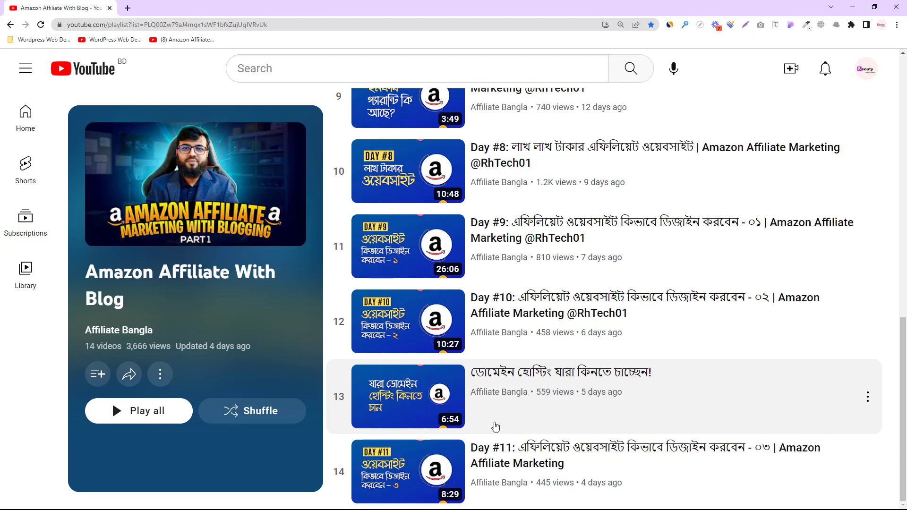
Scroll the Amazon Affiliate With Blog playlist back to the top and open a new browser tab
{"action": "scroll", "coordinate": [495, 427], "scroll_direction": "up", "scroll_amount": 4}
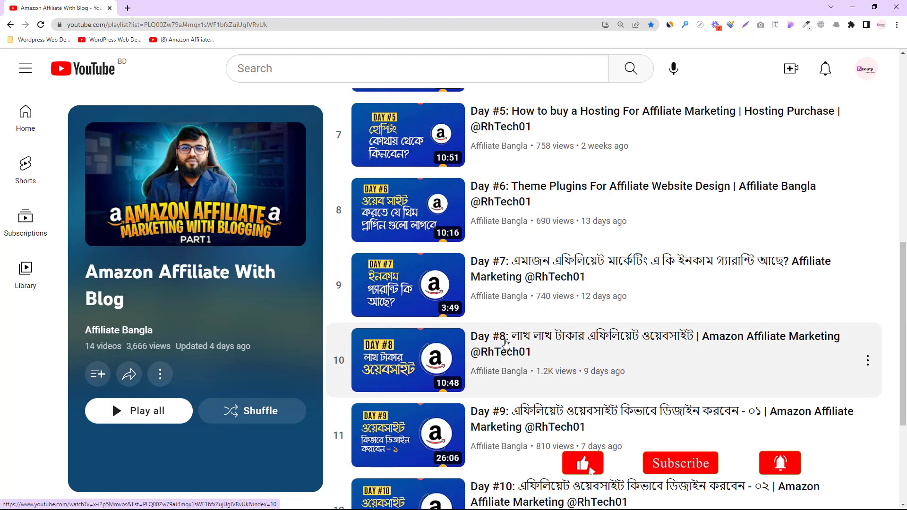
{"action": "scroll", "coordinate": [501, 346], "scroll_direction": "up", "scroll_amount": 10}
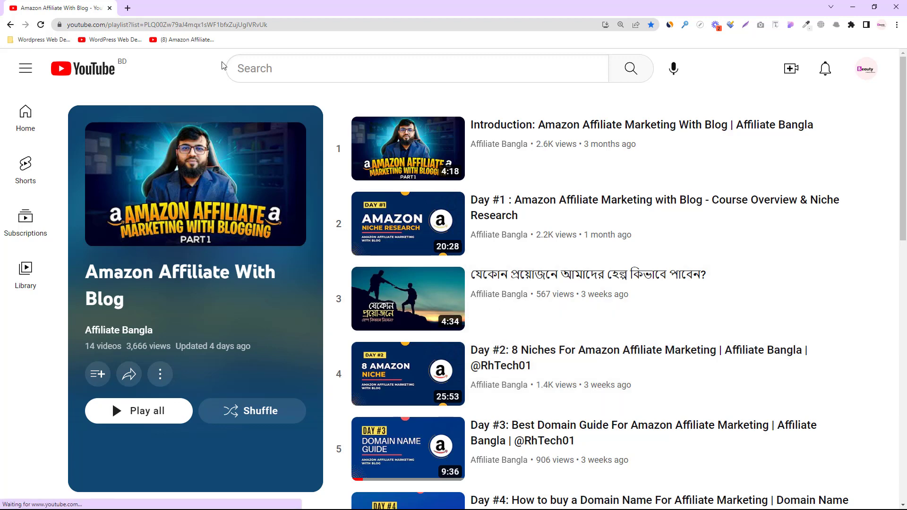
{"action": "left_click", "coordinate": [128, 8]}
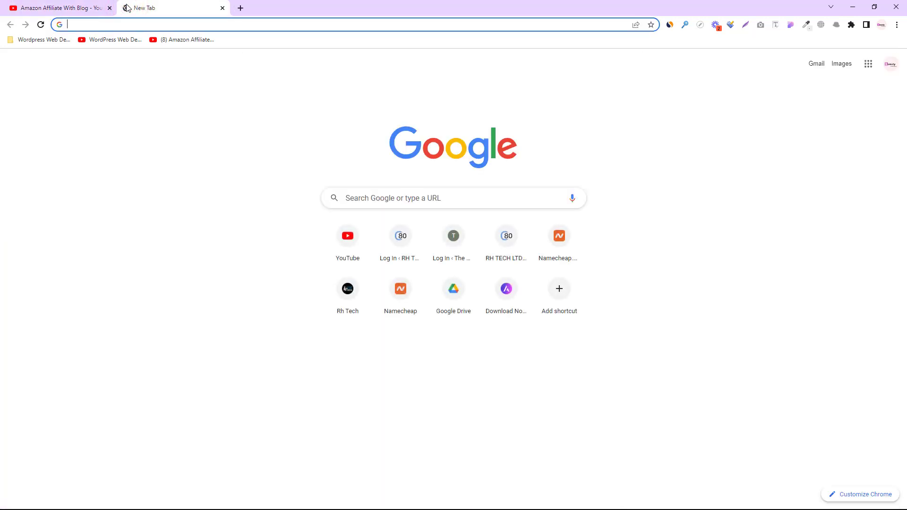
Go to The Home Advisor's wp-login page and log in with the saved credentials
{"action": "type", "text": "rh"}
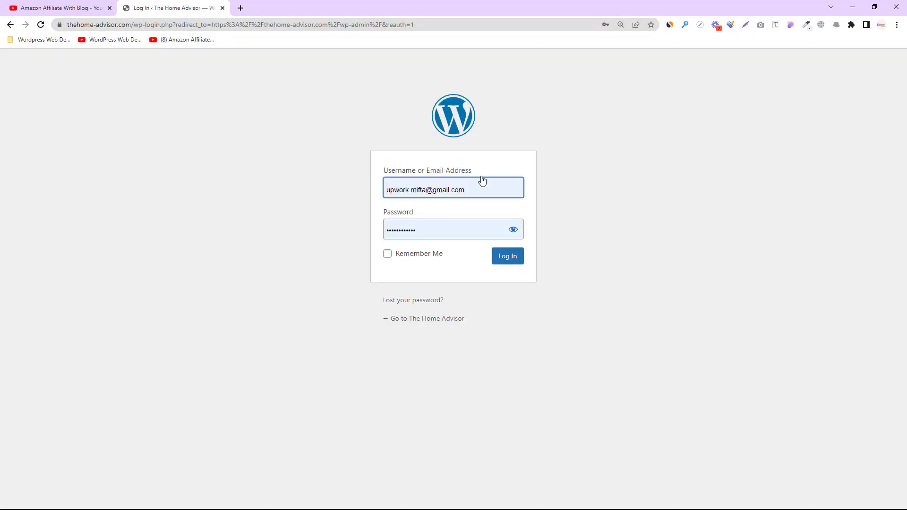
{"action": "left_click", "coordinate": [507, 260]}
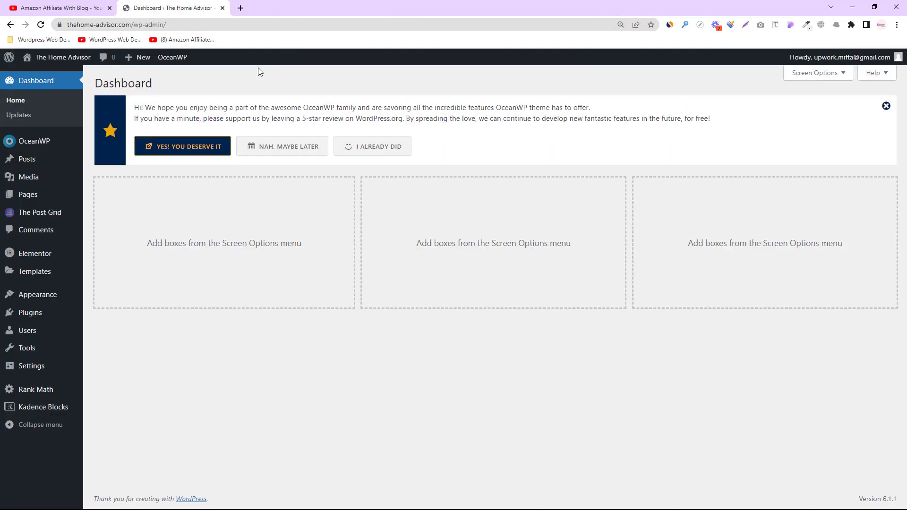
Open The Home Advisor's live homepage in a new tab
{"action": "mouse_move", "coordinate": [47, 58]}
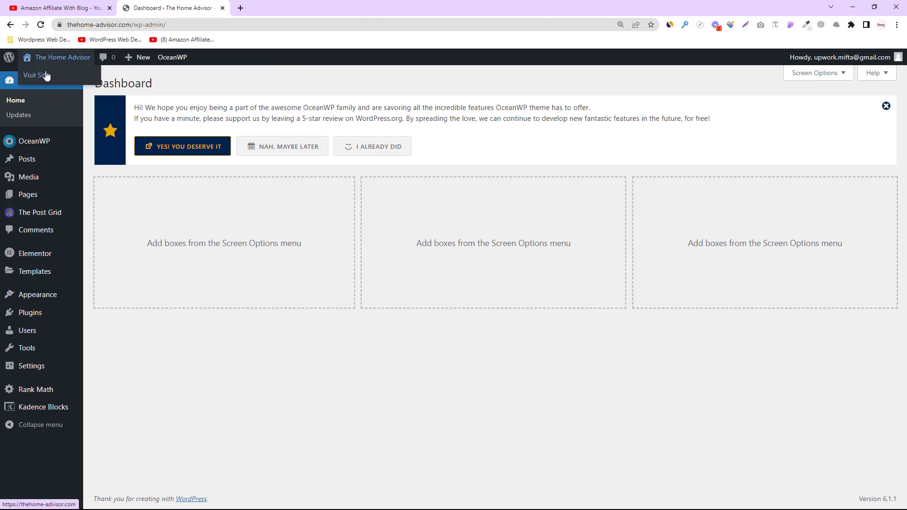
{"action": "right_click", "coordinate": [42, 75]}
{"action": "left_click", "coordinate": [58, 80]}
{"action": "left_click", "coordinate": [259, 8]}
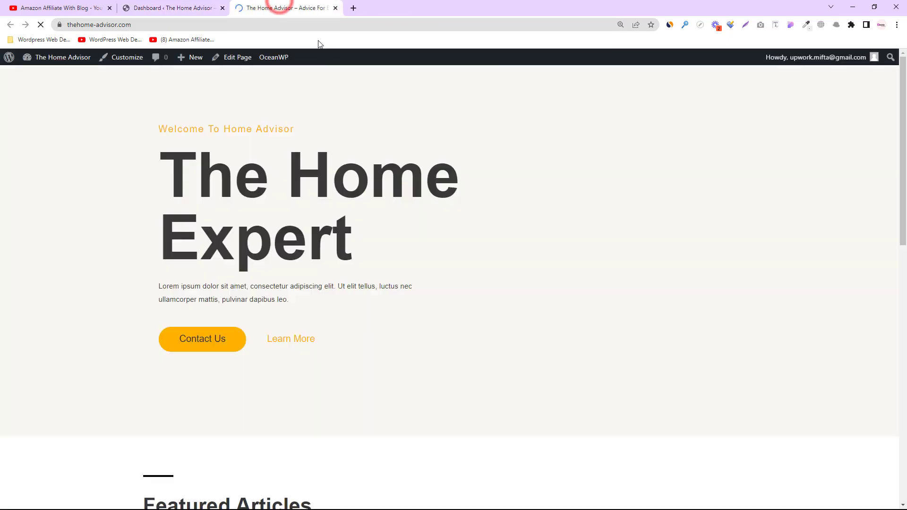
Look over the homepage sections, reset the zoom, and launch Edit with Elementor
{"action": "scroll", "coordinate": [413, 237], "scroll_direction": "down", "scroll_amount": 8}
{"action": "scroll", "coordinate": [413, 236], "scroll_direction": "down", "scroll_amount": 5}
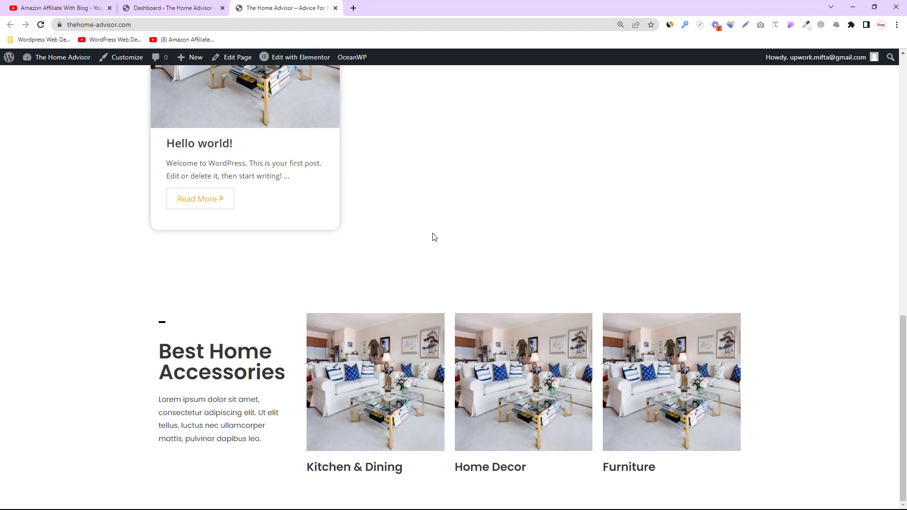
{"action": "scroll", "coordinate": [121, 348], "scroll_direction": "up", "scroll_amount": 13}
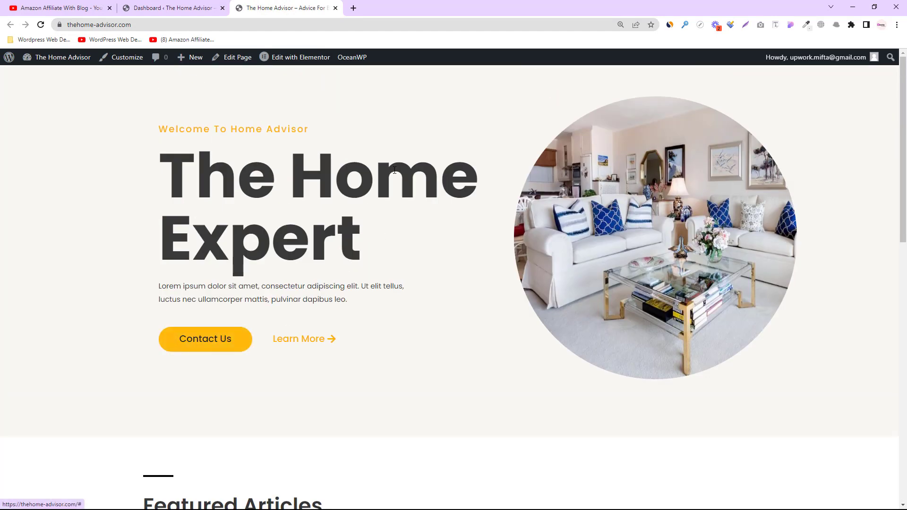
{"action": "scroll", "coordinate": [425, 316], "scroll_direction": "down", "scroll_amount": 5}
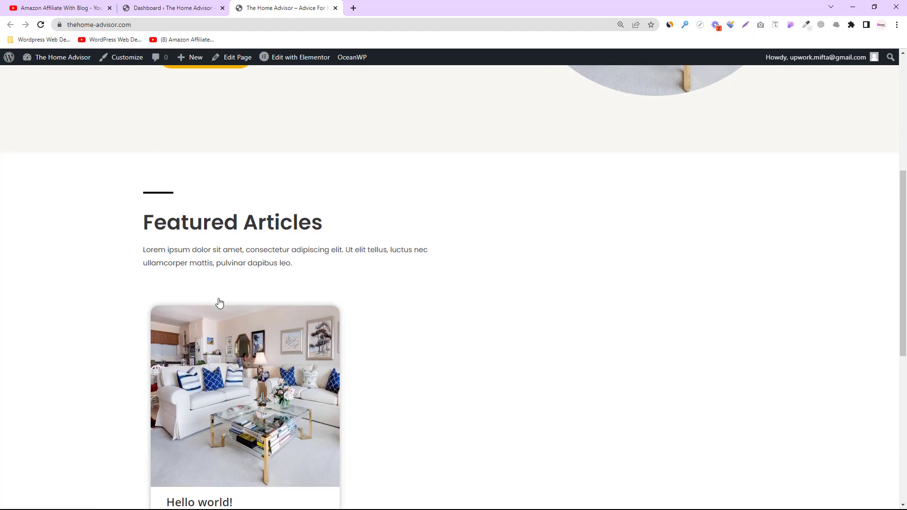
{"action": "left_click_drag", "start_coordinate": [341, 221], "coordinate": [141, 222]}
{"action": "scroll", "coordinate": [192, 246], "scroll_direction": "down", "scroll_amount": 5}
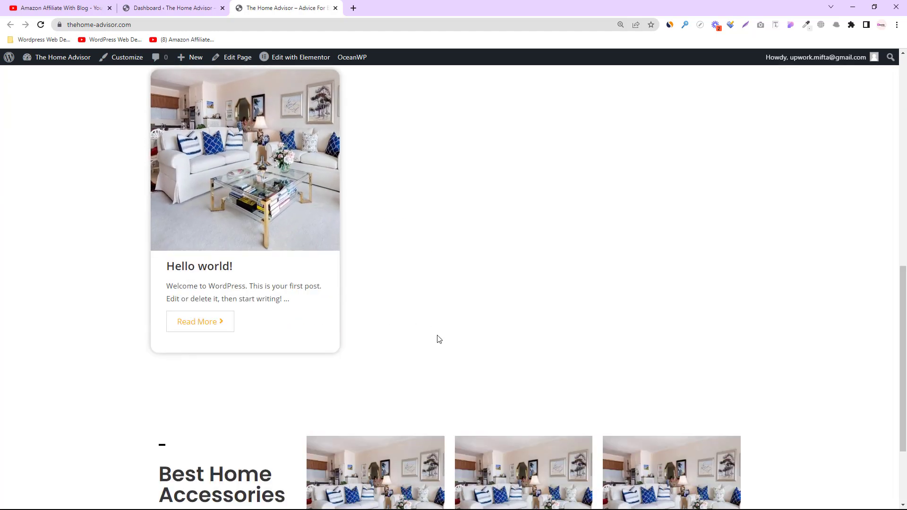
{"action": "scroll", "coordinate": [439, 339], "scroll_direction": "down", "scroll_amount": 2}
{"action": "left_click_drag", "start_coordinate": [151, 352], "coordinate": [283, 369]}
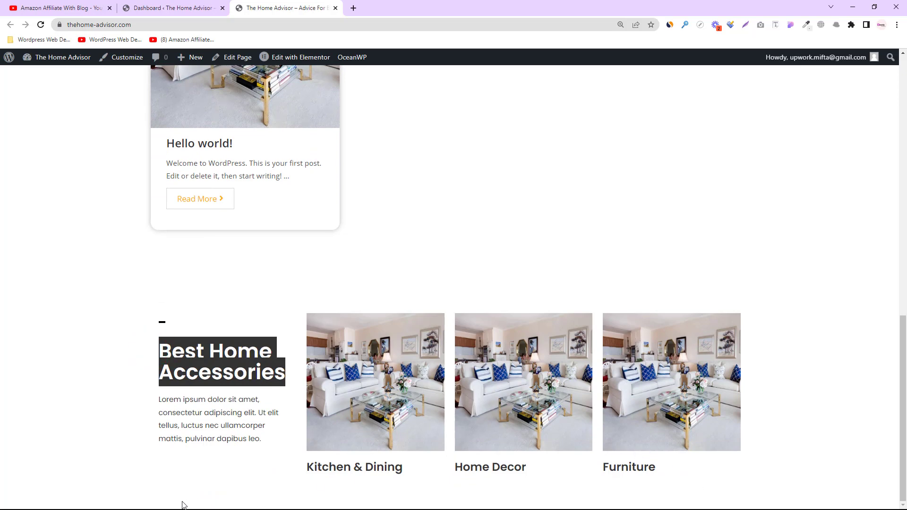
{"action": "scroll", "coordinate": [489, 505], "scroll_direction": "up", "scroll_amount": 10}
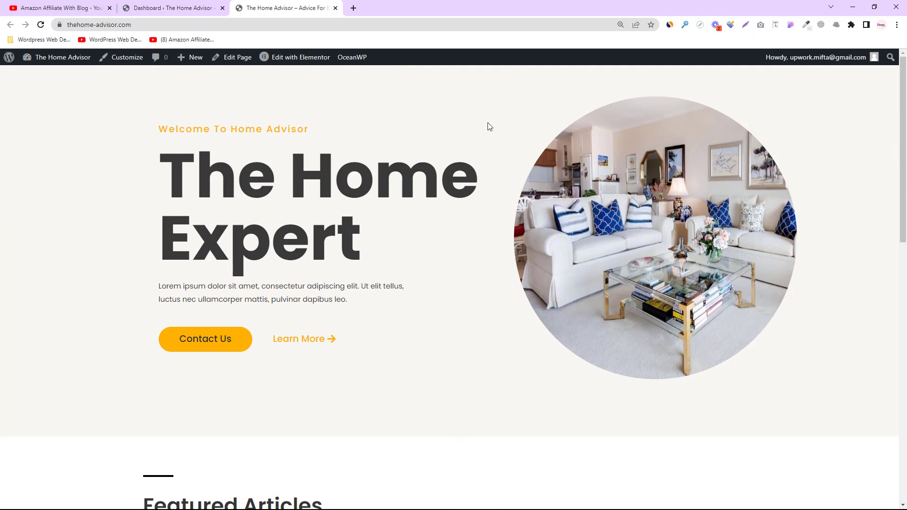
{"action": "key", "text": "ctrl+minus"}
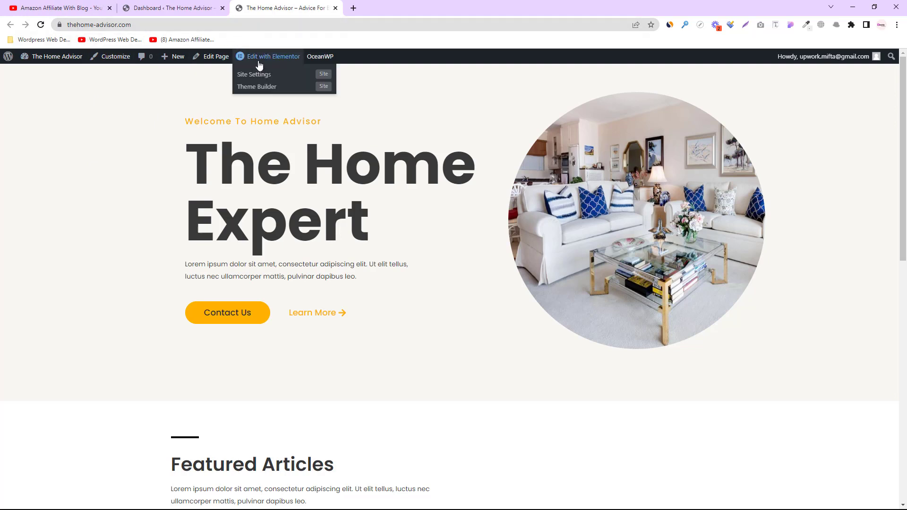
{"action": "left_click", "coordinate": [275, 56]}
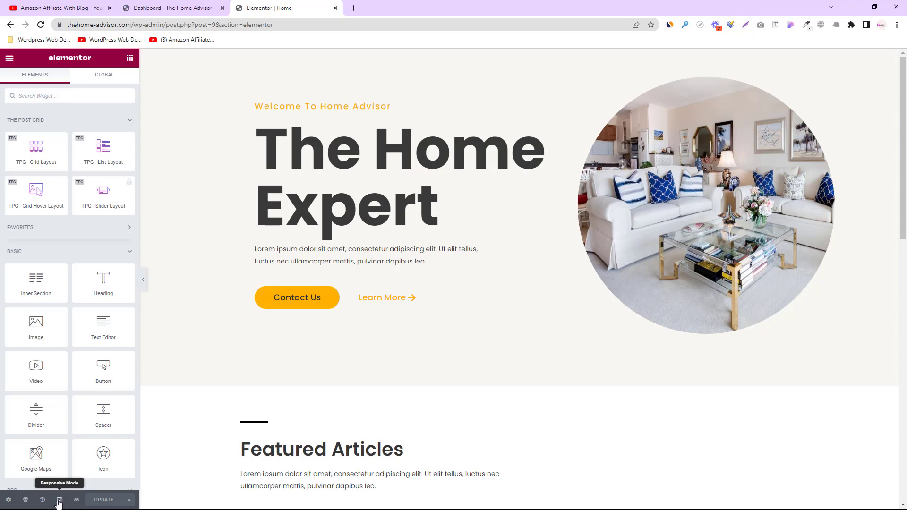
Show Elementor's responsive device toolbar, zooming the browser to 175% and back to 100%
{"action": "left_click", "coordinate": [59, 500]}
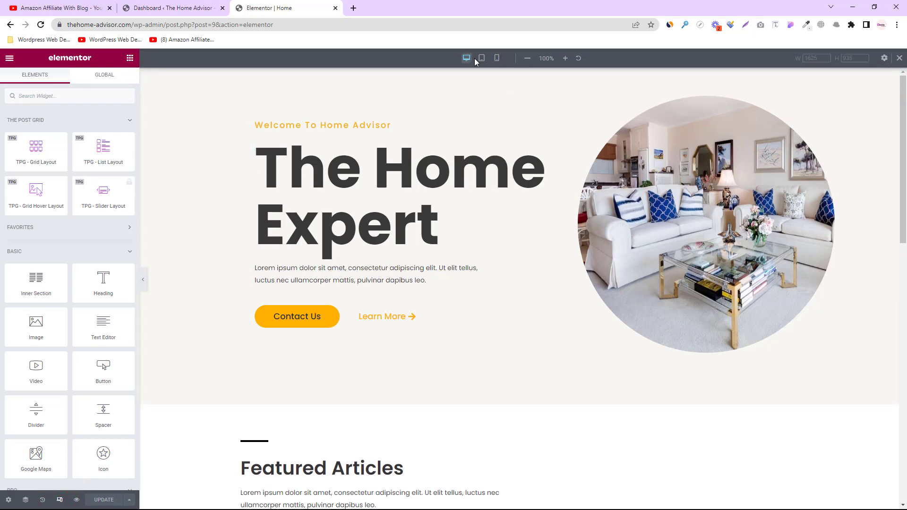
{"action": "key", "text": "ctrl+plus"}
{"action": "key", "text": "ctrl+plus"}
{"action": "key", "text": "ctrl+plus"}
{"action": "key", "text": "ctrl+plus"}
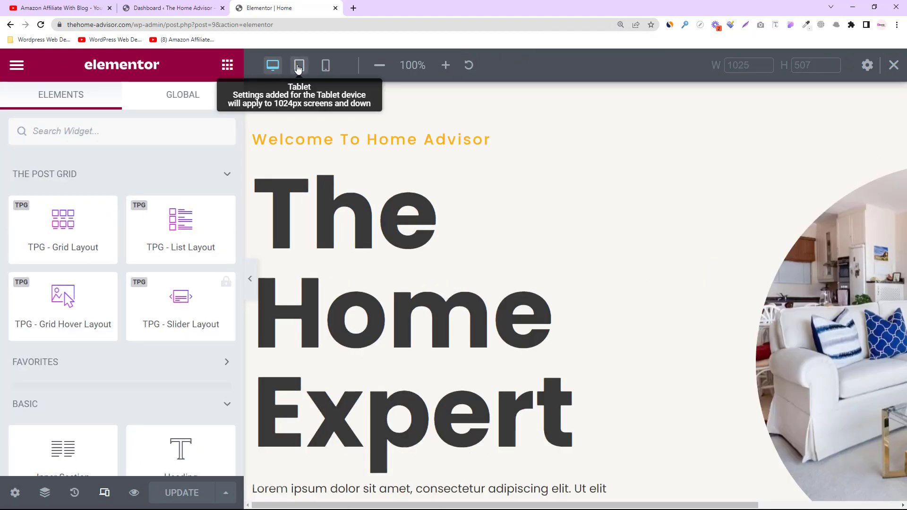
{"action": "key", "text": "ctrl+minus"}
{"action": "key", "text": "ctrl+minus"}
{"action": "key", "text": "ctrl+minus"}
{"action": "key", "text": "ctrl+minus"}
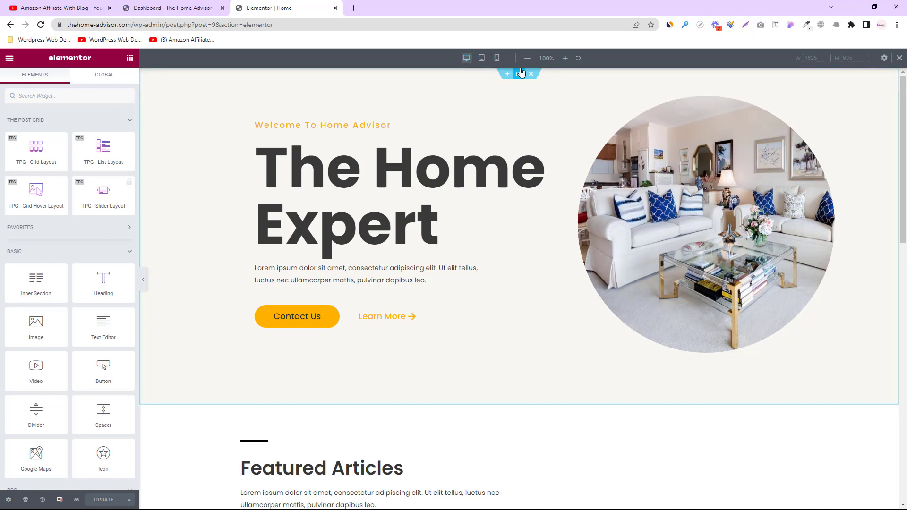
Switch the preview to mobile and widen it to about 463 px while reviewing the layout
{"action": "left_click", "coordinate": [497, 57]}
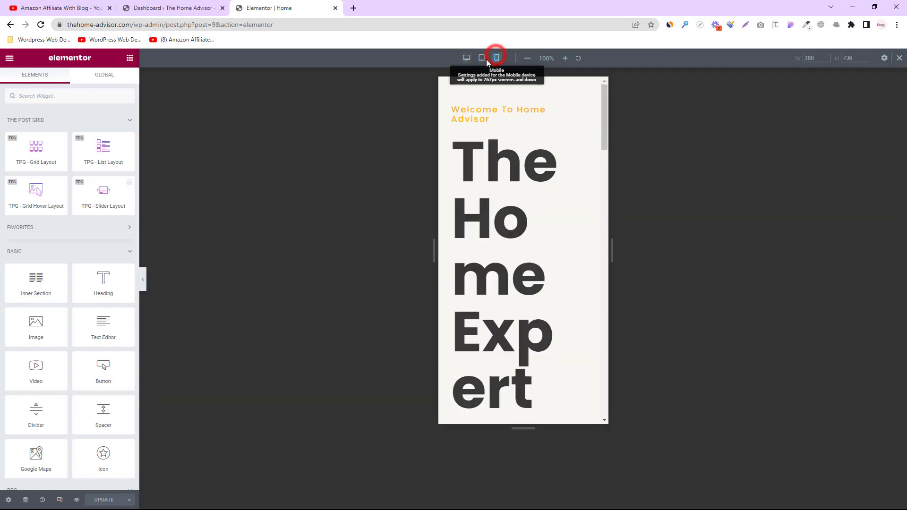
{"action": "scroll", "coordinate": [506, 184], "scroll_direction": "down", "scroll_amount": 3}
{"action": "scroll", "coordinate": [506, 184], "scroll_direction": "down", "scroll_amount": 10}
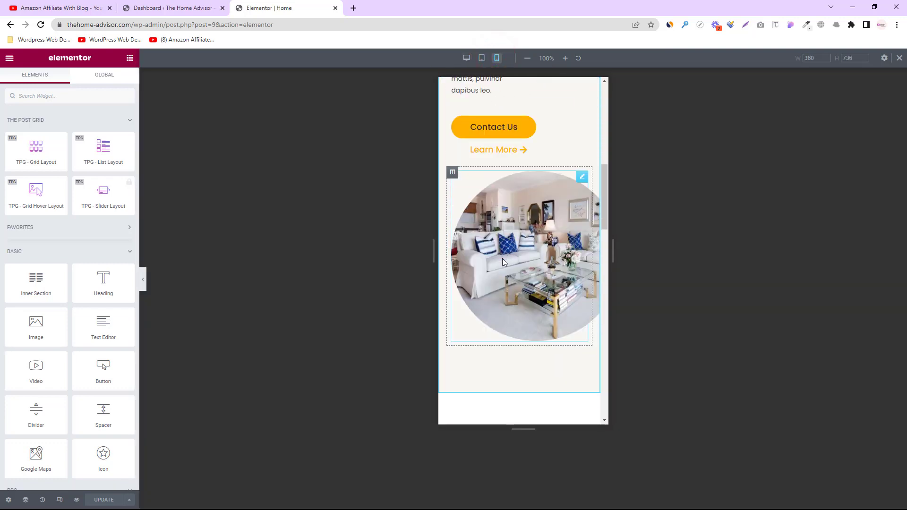
{"action": "scroll", "coordinate": [518, 336], "scroll_direction": "down", "scroll_amount": 5}
{"action": "scroll", "coordinate": [520, 331], "scroll_direction": "down", "scroll_amount": 5}
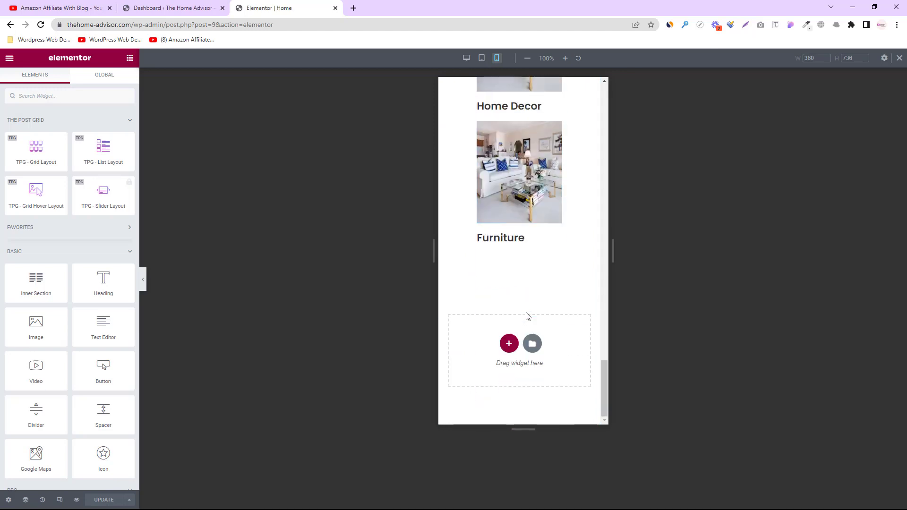
{"action": "scroll", "coordinate": [548, 321], "scroll_direction": "up", "scroll_amount": 15}
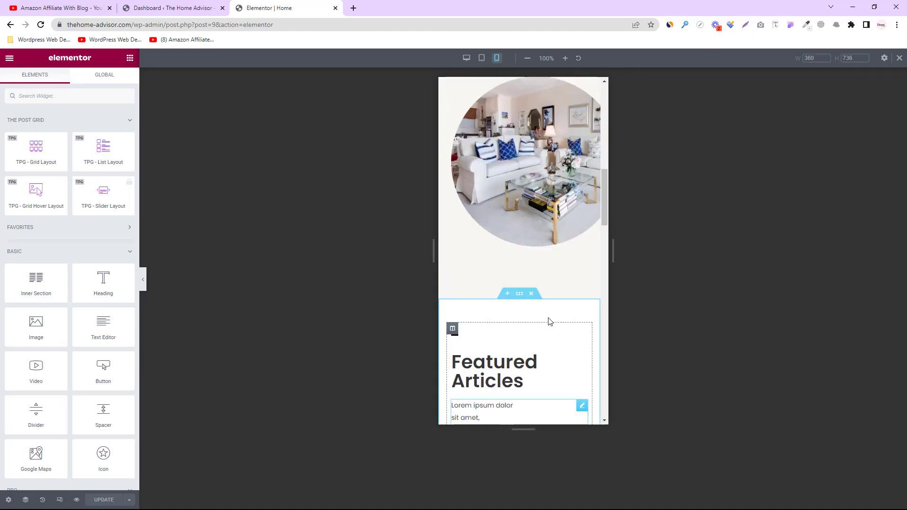
{"action": "scroll", "coordinate": [548, 321], "scroll_direction": "up", "scroll_amount": 8}
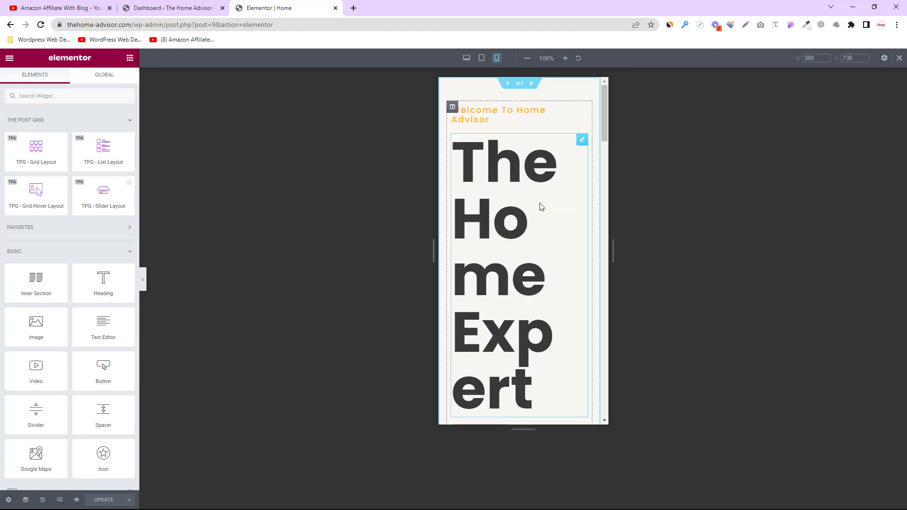
{"action": "scroll", "coordinate": [510, 189], "scroll_direction": "down", "scroll_amount": 10}
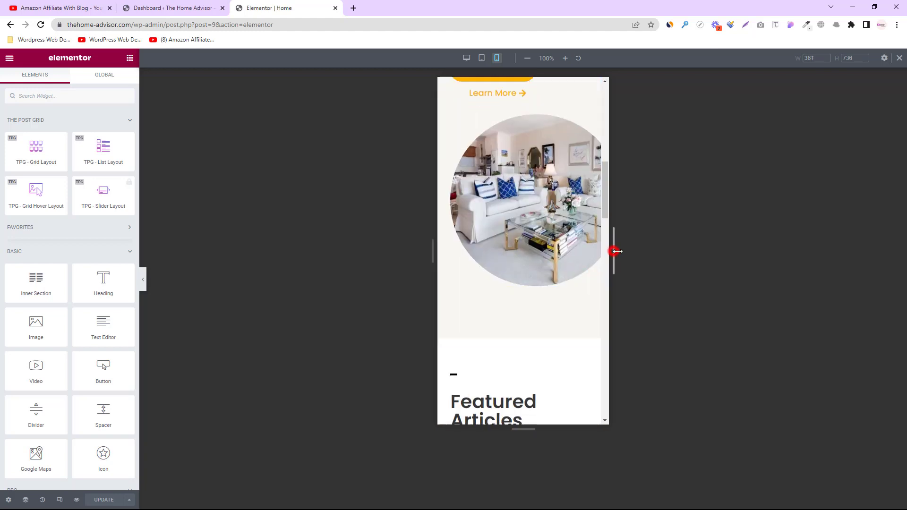
{"action": "left_click_drag", "start_coordinate": [611, 251], "coordinate": [660, 251]}
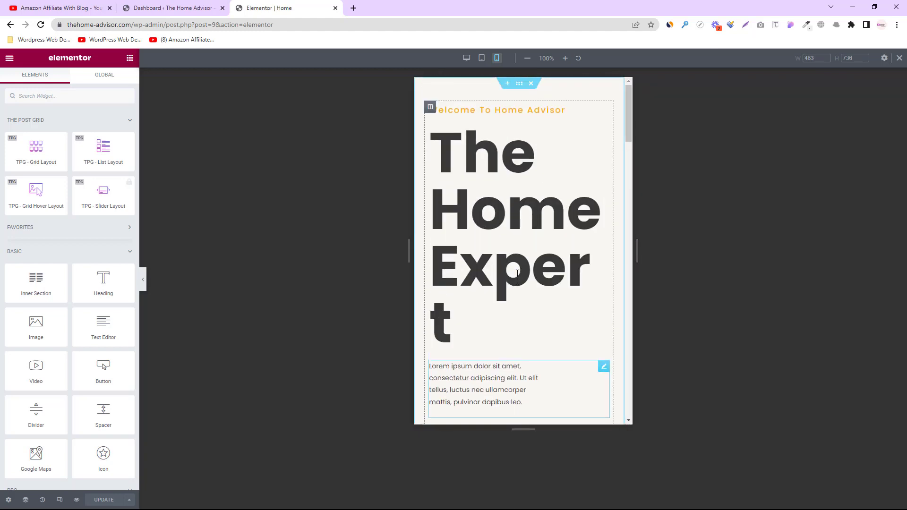
Scroll the mobile layout and select the Welcome To Home Advisor heading for editing
{"action": "scroll", "coordinate": [548, 161], "scroll_direction": "down", "scroll_amount": 10}
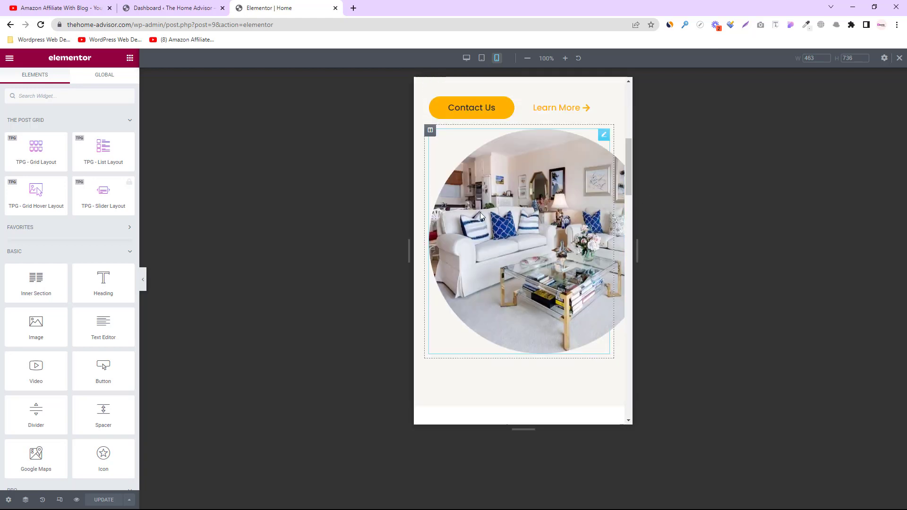
{"action": "scroll", "coordinate": [501, 226], "scroll_direction": "down", "scroll_amount": 5}
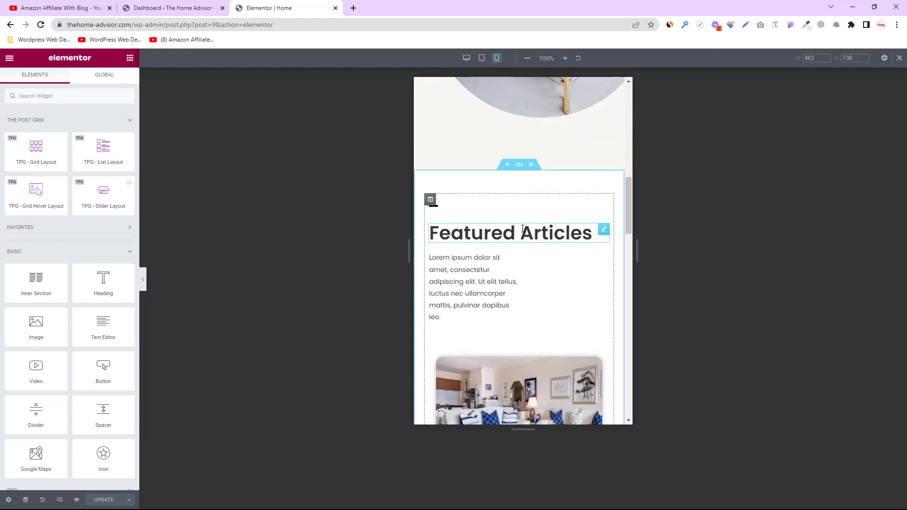
{"action": "scroll", "coordinate": [556, 213], "scroll_direction": "down", "scroll_amount": 5}
{"action": "scroll", "coordinate": [555, 213], "scroll_direction": "down", "scroll_amount": 3}
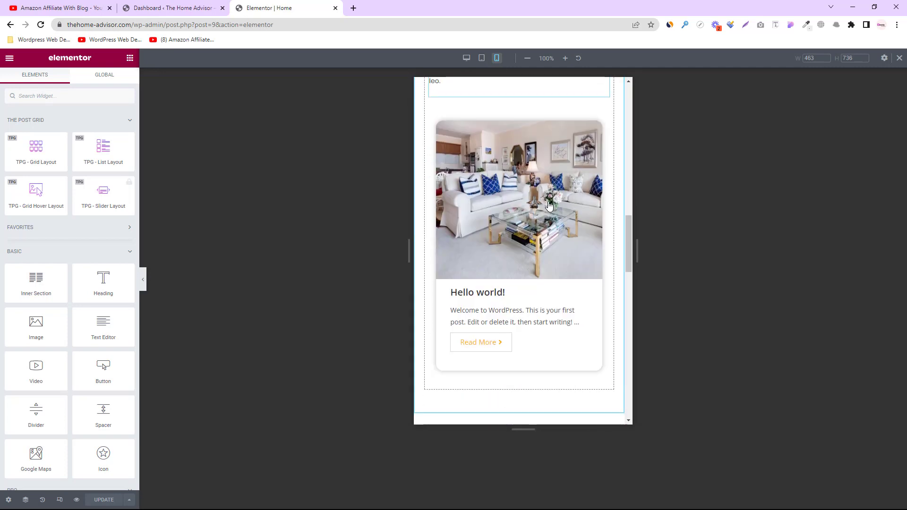
{"action": "scroll", "coordinate": [548, 236], "scroll_direction": "up", "scroll_amount": 10}
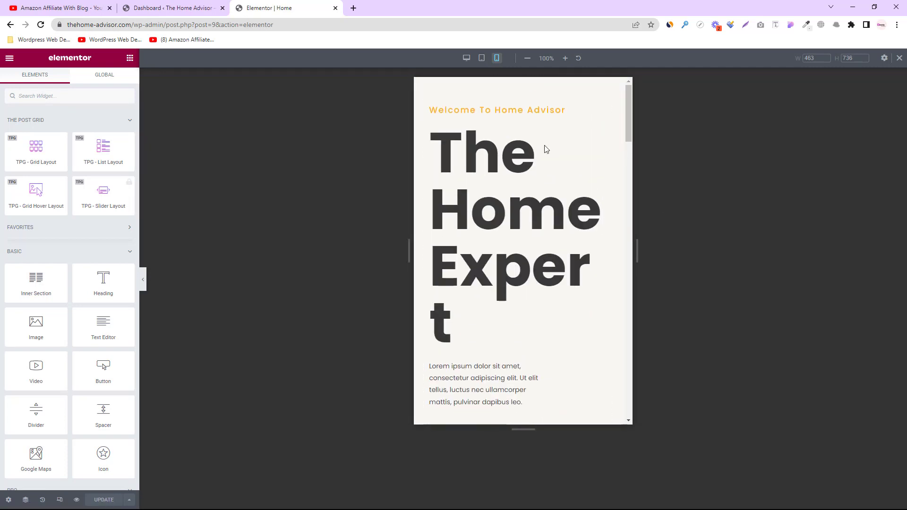
{"action": "left_click", "coordinate": [508, 111]}
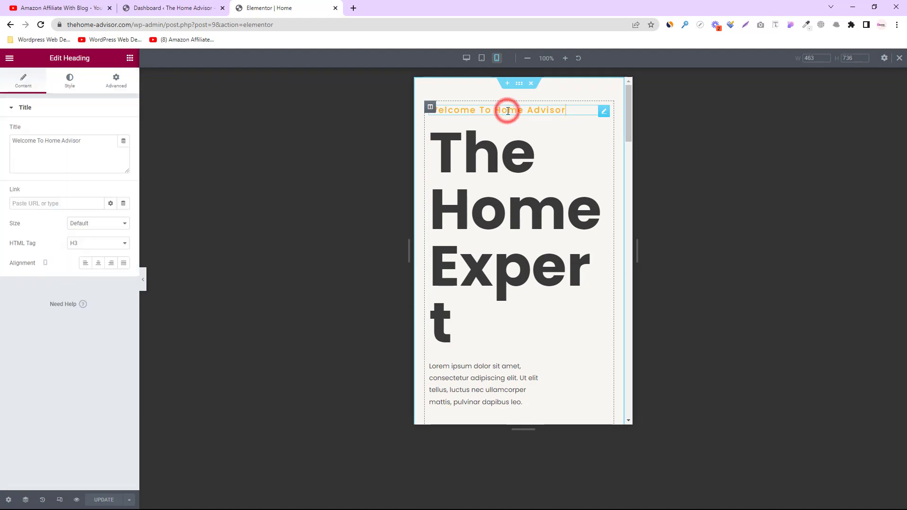
Center the Welcome To Home Advisor heading
{"action": "left_click", "coordinate": [72, 83]}
{"action": "left_click", "coordinate": [36, 83]}
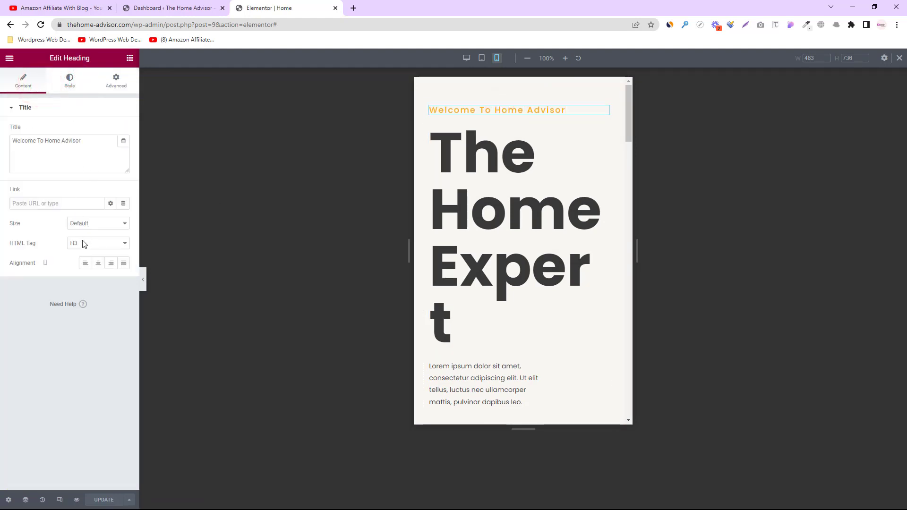
{"action": "left_click", "coordinate": [98, 264]}
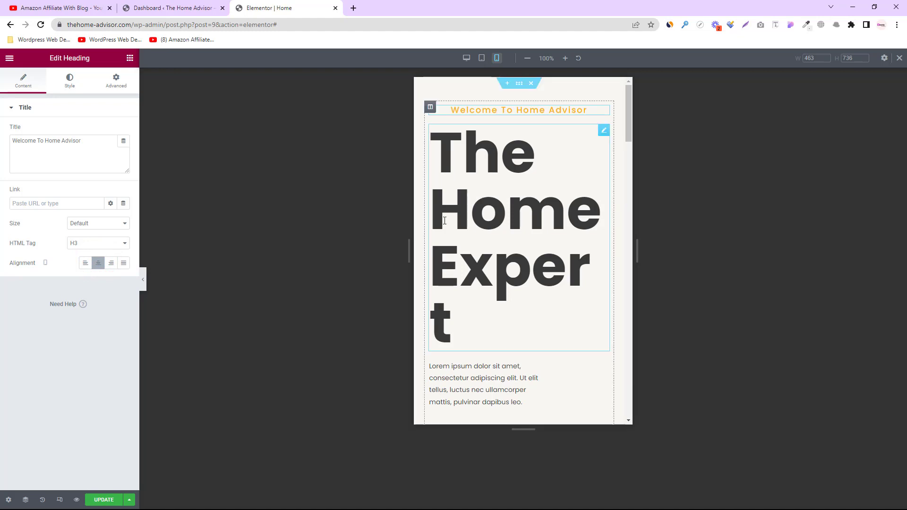
Center The Home Expert heading and reduce its typography size to 54 px
{"action": "left_click", "coordinate": [519, 237]}
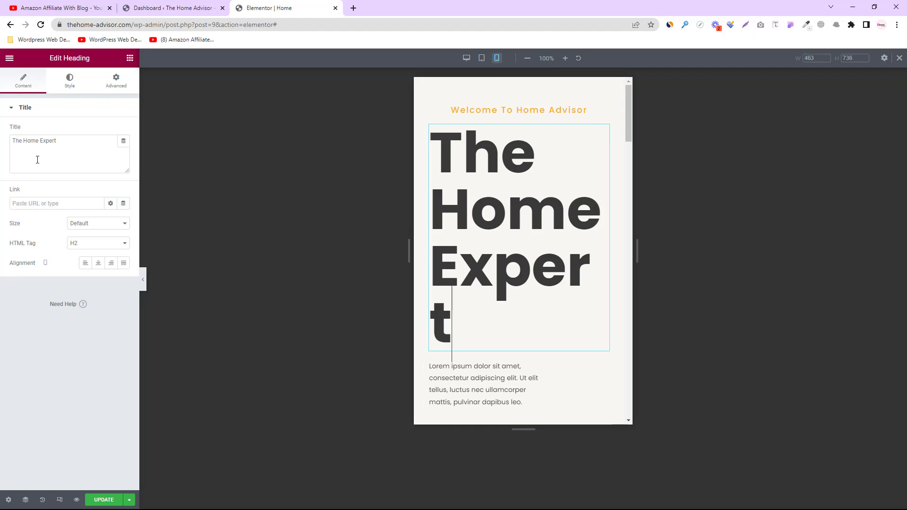
{"action": "left_click", "coordinate": [98, 262]}
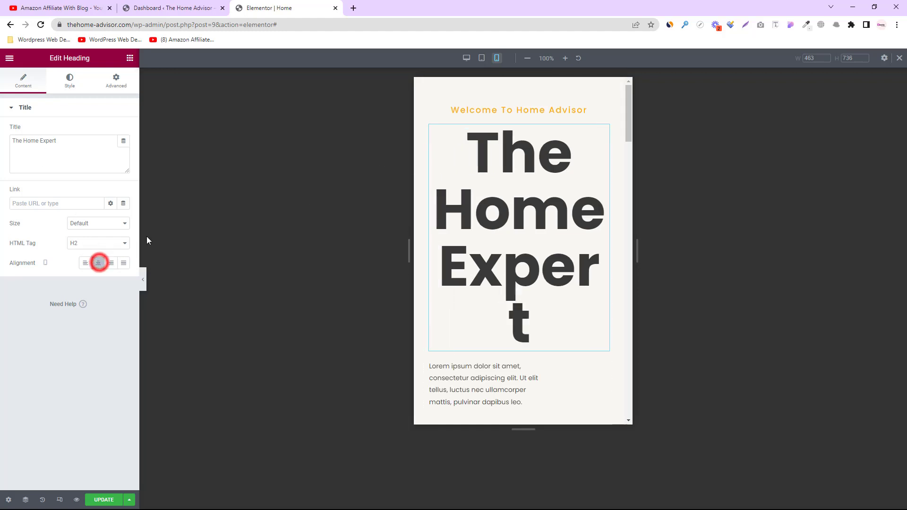
{"action": "left_click", "coordinate": [70, 81]}
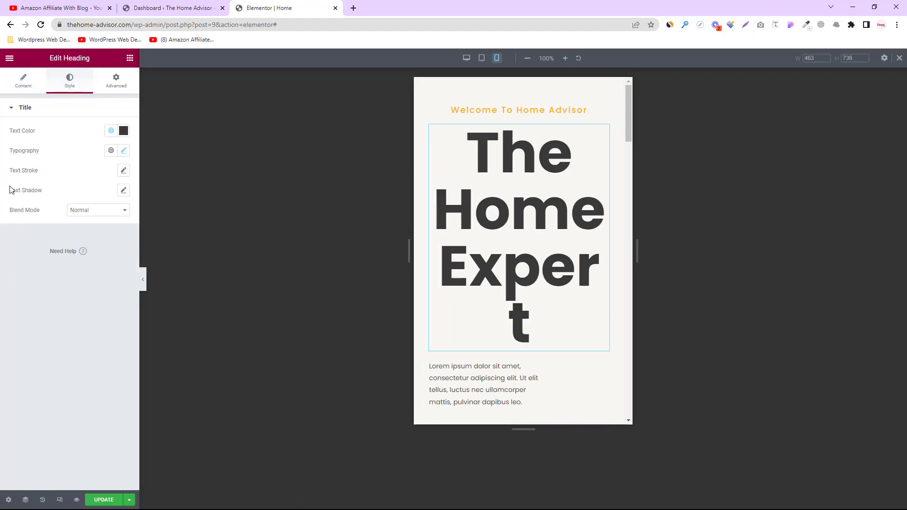
{"action": "left_click", "coordinate": [46, 152]}
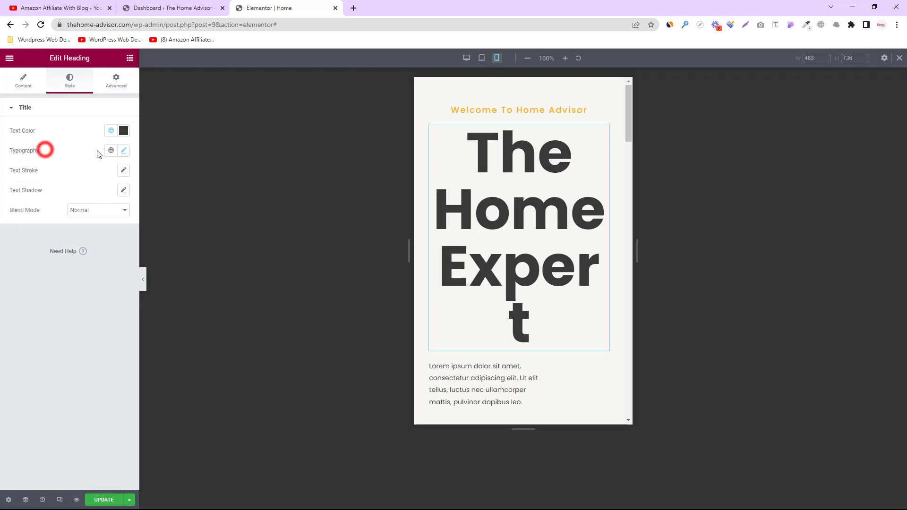
{"action": "left_click", "coordinate": [124, 150]}
{"action": "left_click_drag", "start_coordinate": [60, 225], "coordinate": [35, 228]}
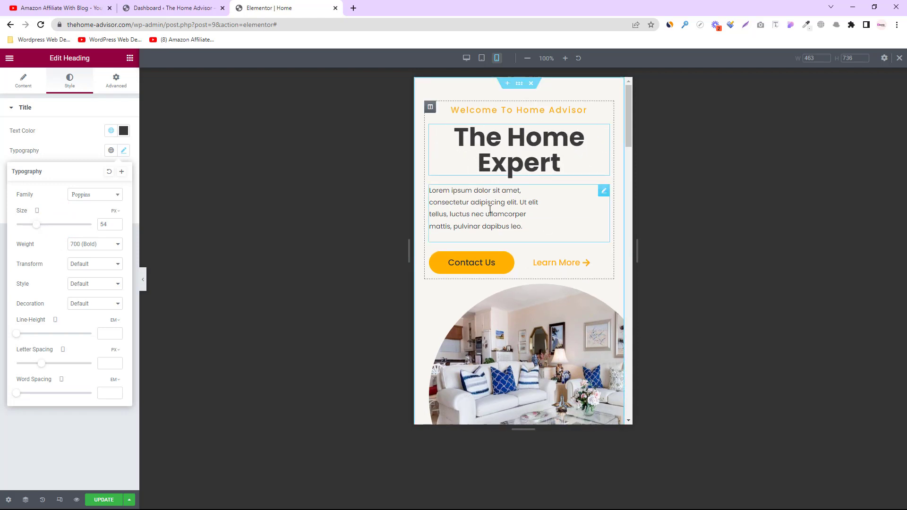
{"action": "left_click", "coordinate": [474, 204]}
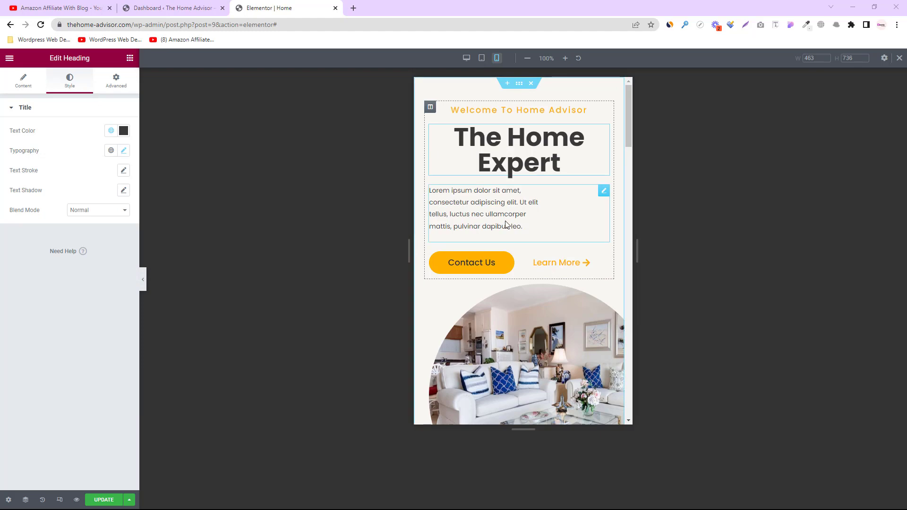
Center the hero paragraph text
{"action": "left_click", "coordinate": [477, 208]}
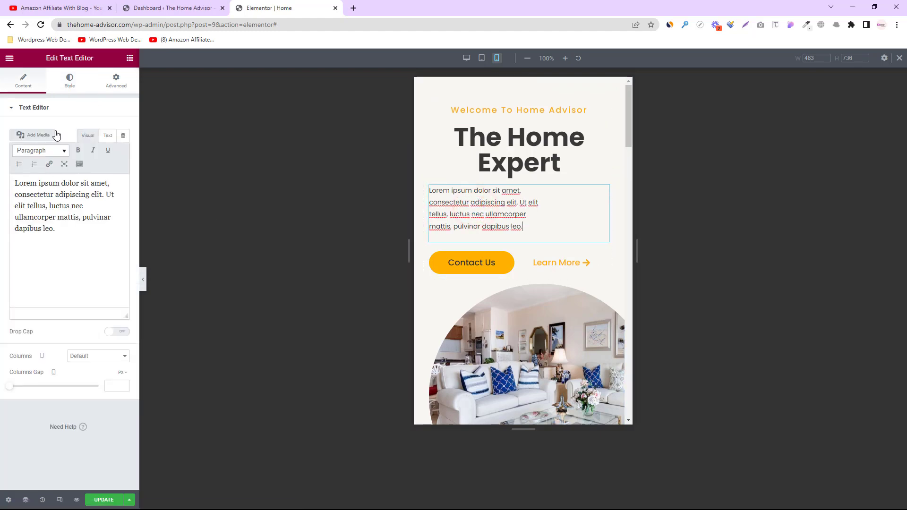
{"action": "left_click", "coordinate": [68, 88]}
{"action": "left_click", "coordinate": [97, 130]}
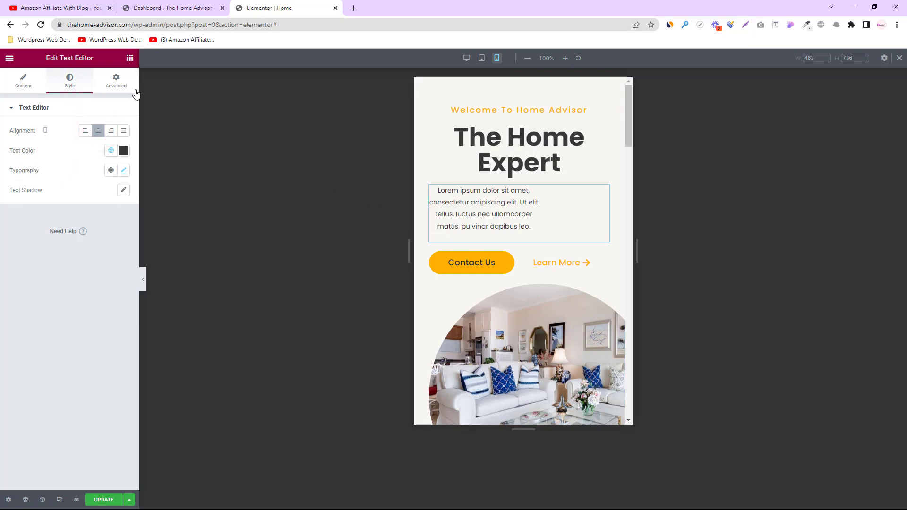
Set the paragraph's right margin to 0 and narrow the preview to about 389 px
{"action": "left_click", "coordinate": [114, 83]}
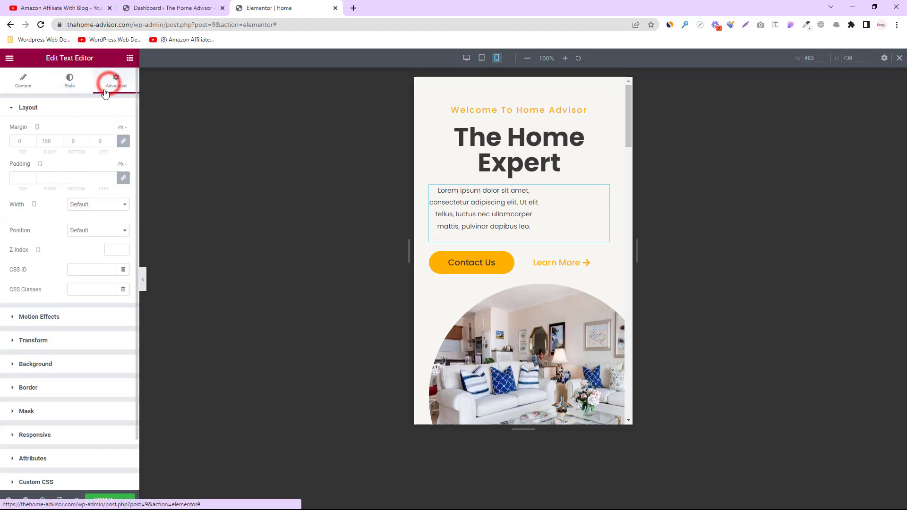
{"action": "left_click", "coordinate": [53, 141]}
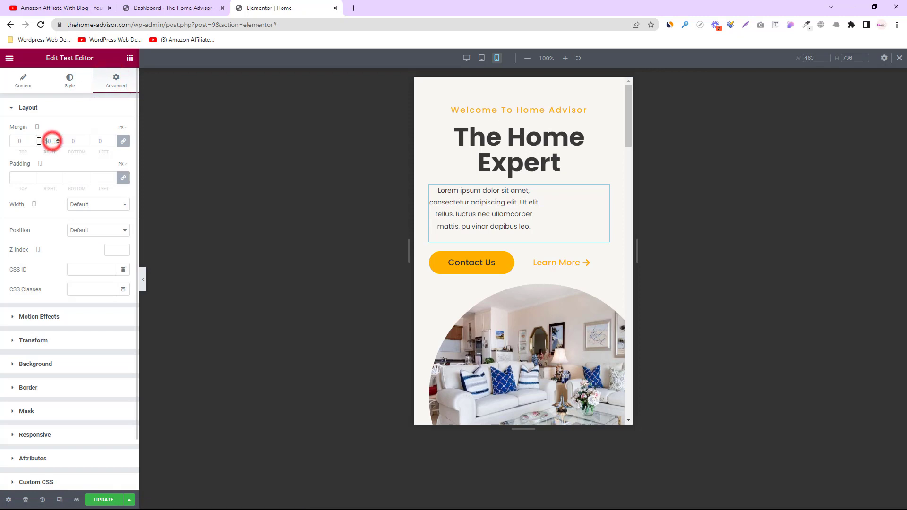
{"action": "left_click", "coordinate": [49, 140]}
{"action": "type", "text": "0"}
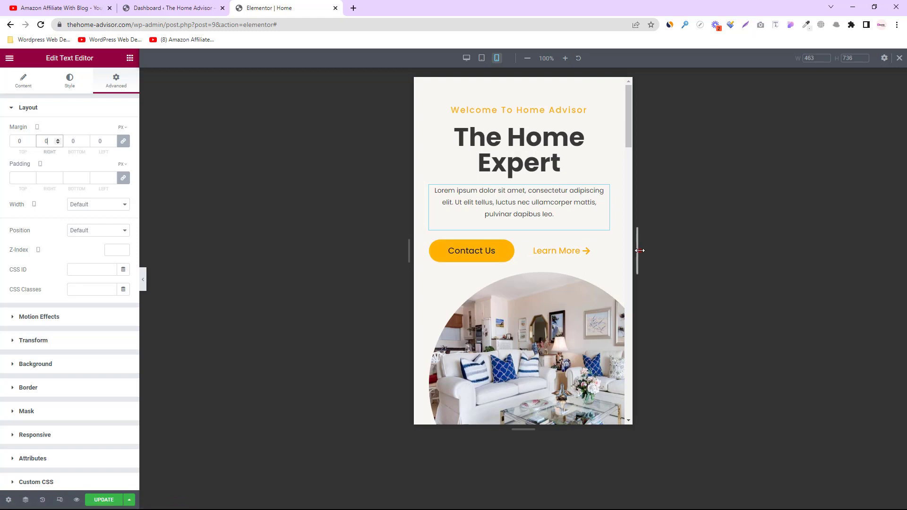
{"action": "left_click_drag", "start_coordinate": [638, 249], "coordinate": [620, 248]}
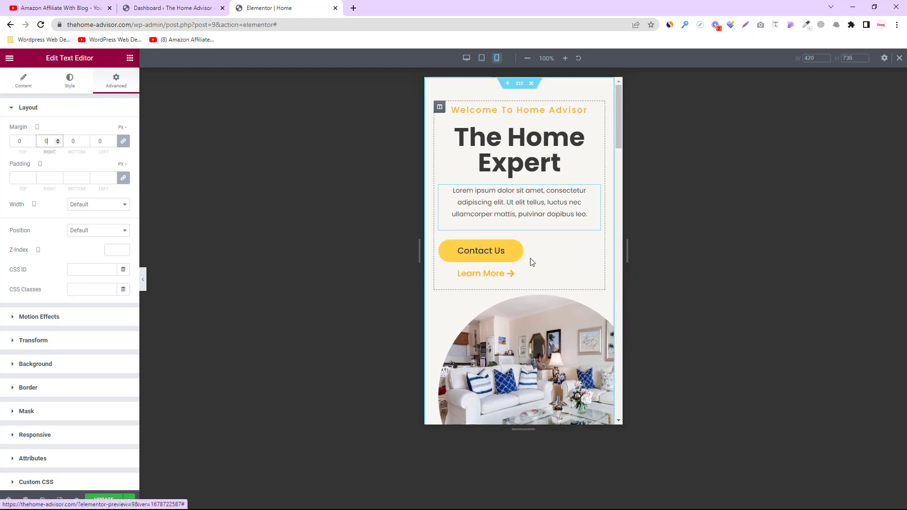
{"action": "left_click_drag", "start_coordinate": [627, 251], "coordinate": [617, 250]}
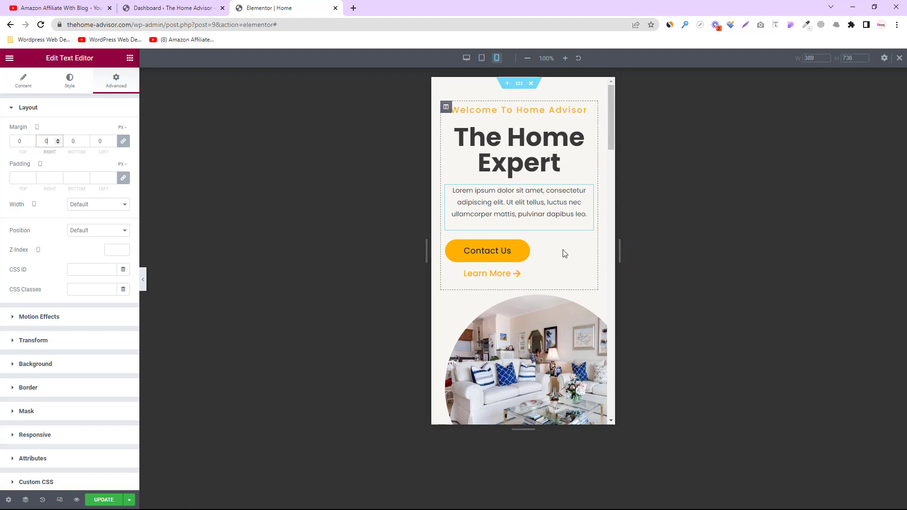
Center the Contact Us button, narrow the preview to 340 px, and make the button full width
{"action": "left_click", "coordinate": [479, 254]}
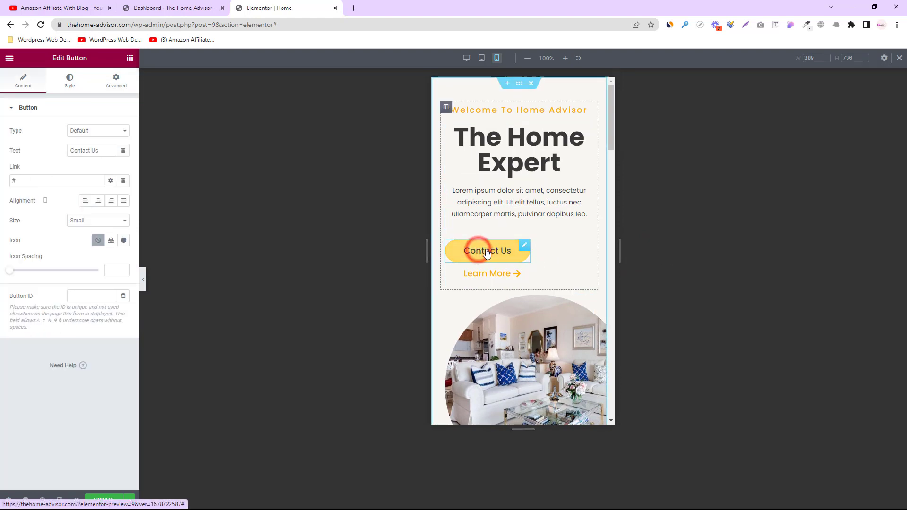
{"action": "left_click", "coordinate": [99, 202]}
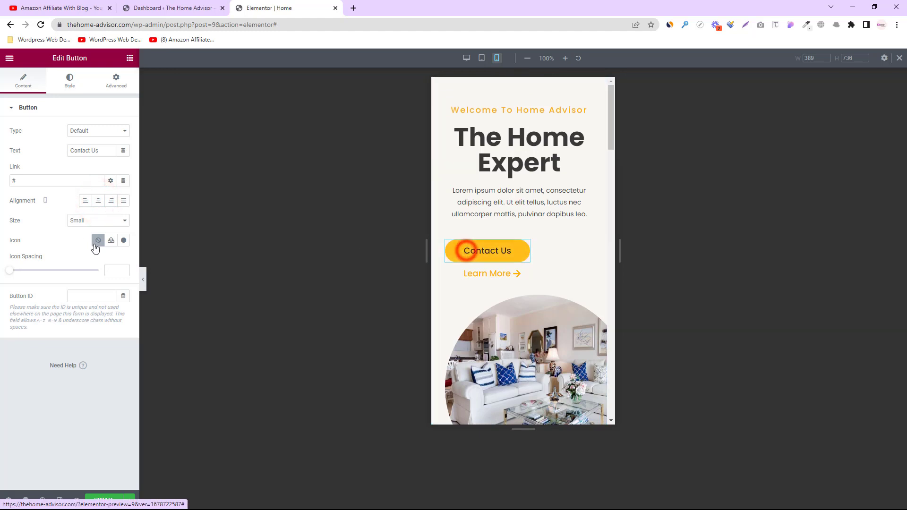
{"action": "left_click", "coordinate": [98, 203]}
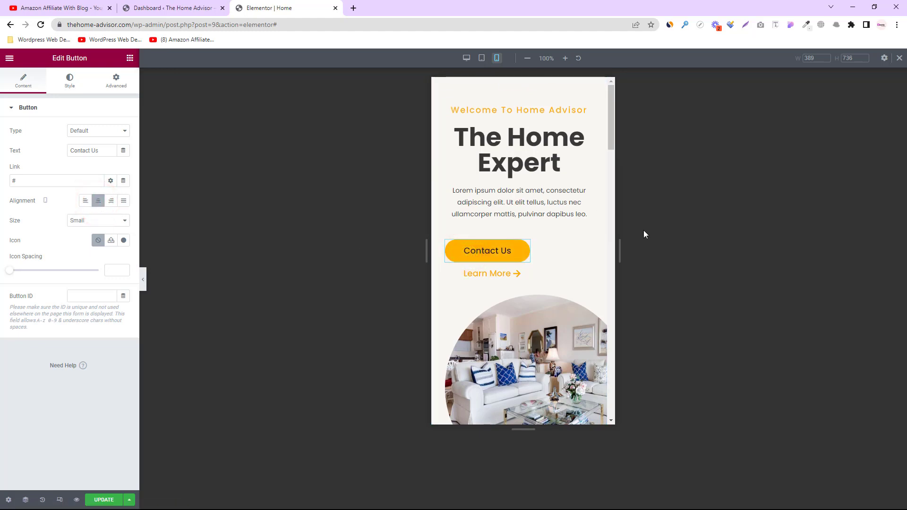
{"action": "left_click_drag", "start_coordinate": [623, 241], "coordinate": [600, 238]}
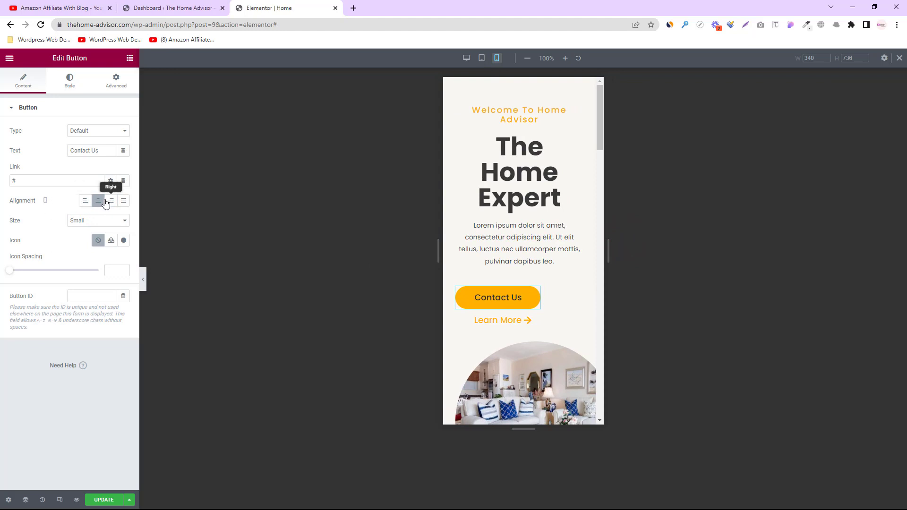
{"action": "left_click", "coordinate": [116, 81]}
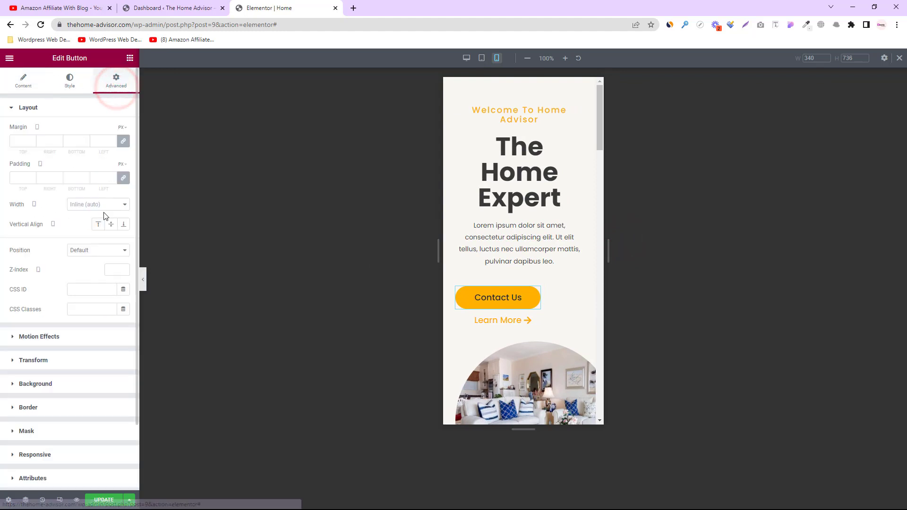
{"action": "scroll", "coordinate": [106, 258], "scroll_direction": "down", "scroll_amount": 1}
{"action": "scroll", "coordinate": [106, 258], "scroll_direction": "up", "scroll_amount": 1}
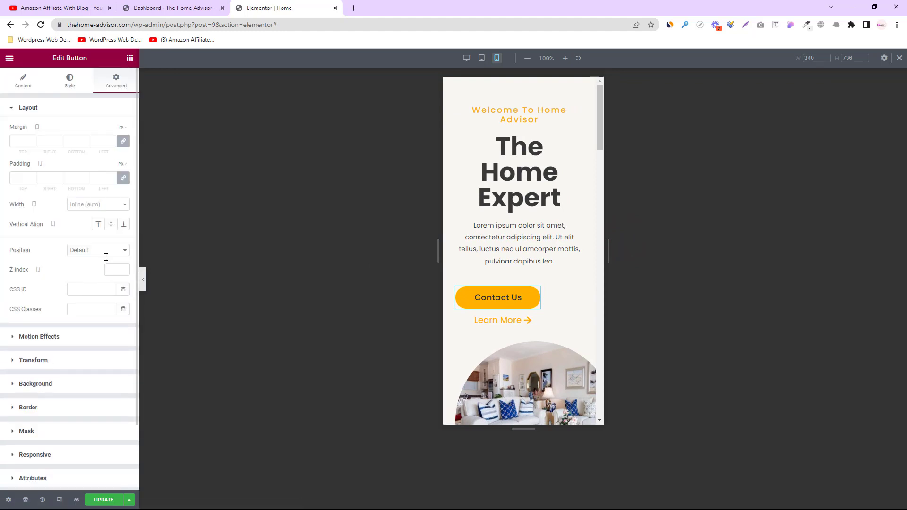
{"action": "left_click", "coordinate": [95, 207]}
{"action": "left_click", "coordinate": [96, 221]}
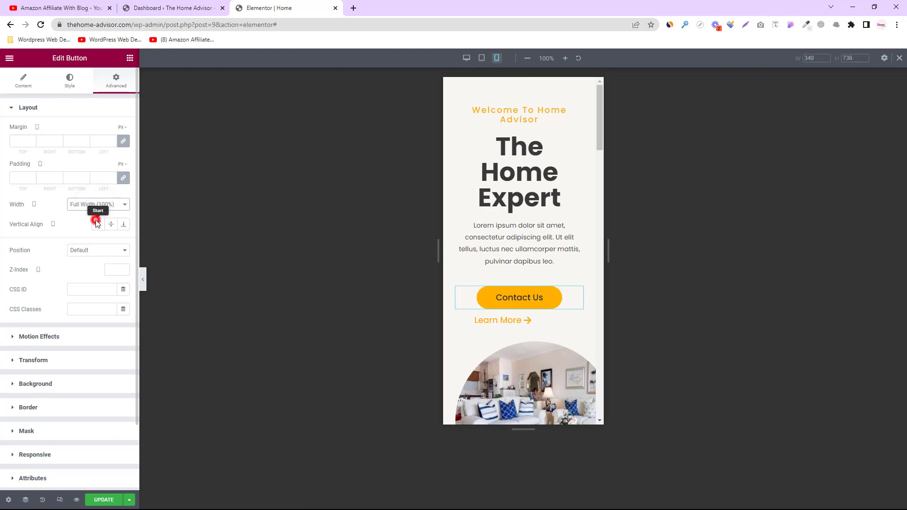
Make the Learn More button full width
{"action": "left_click", "coordinate": [518, 323]}
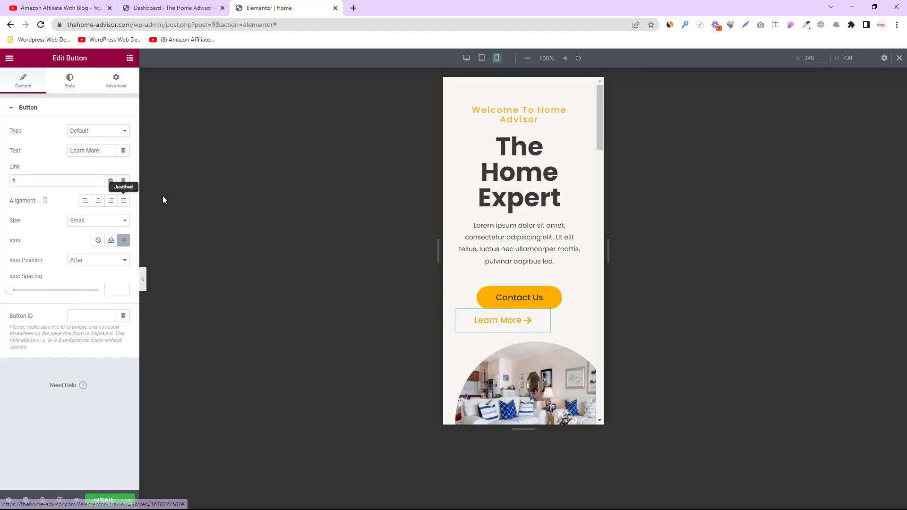
{"action": "left_click", "coordinate": [116, 80]}
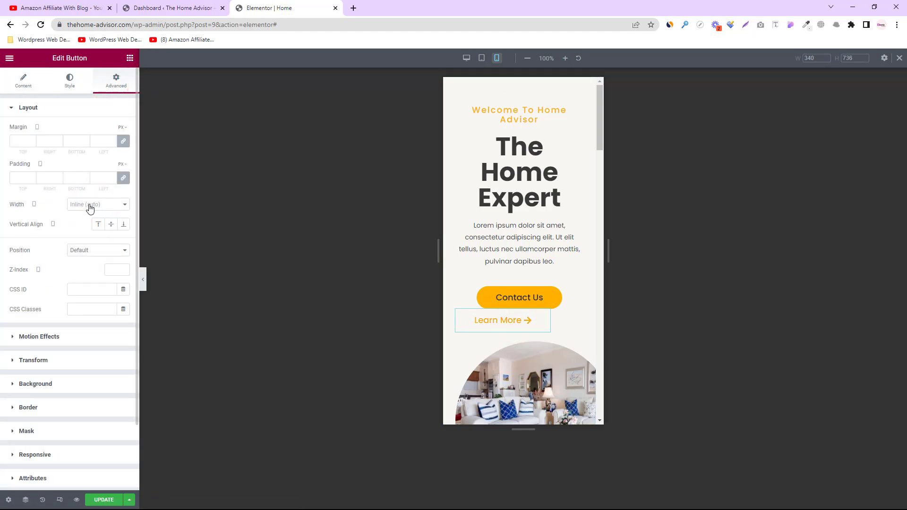
{"action": "left_click", "coordinate": [91, 205]}
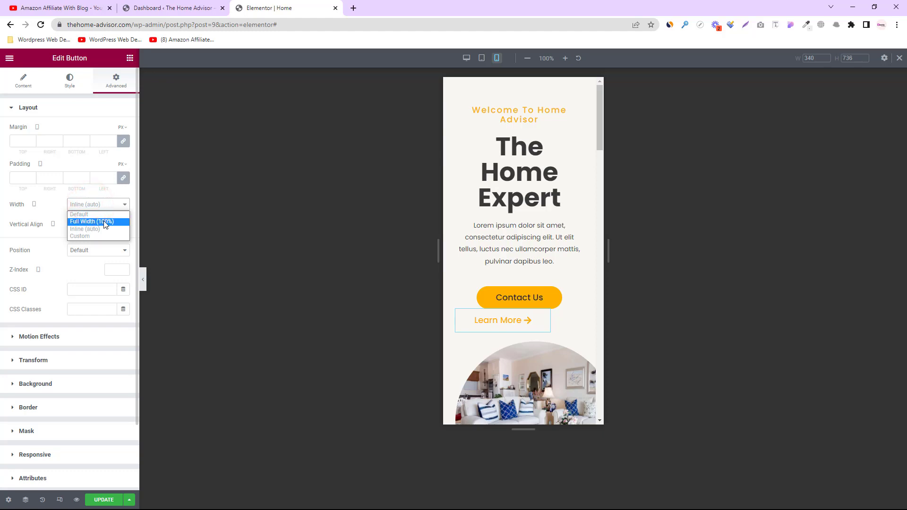
{"action": "left_click", "coordinate": [104, 222]}
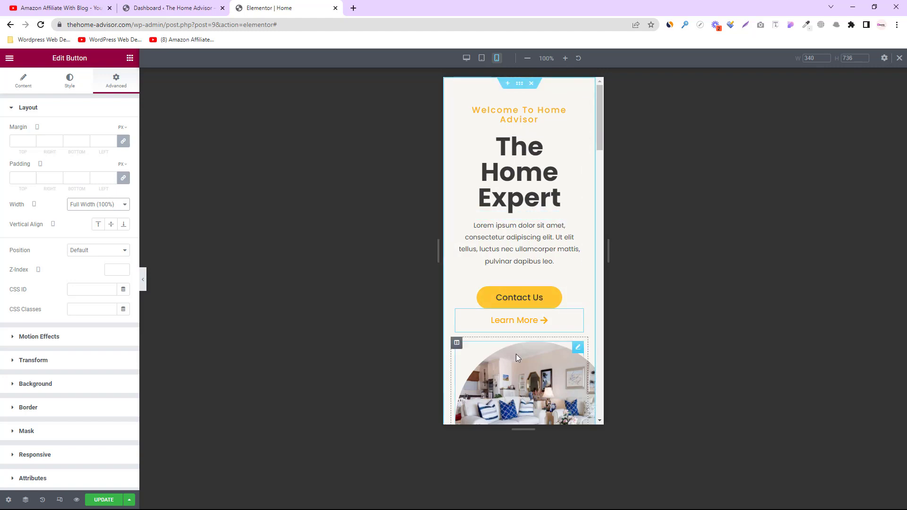
Set the circular room image's Max Width to 90%
{"action": "scroll", "coordinate": [529, 347], "scroll_direction": "down", "scroll_amount": 3}
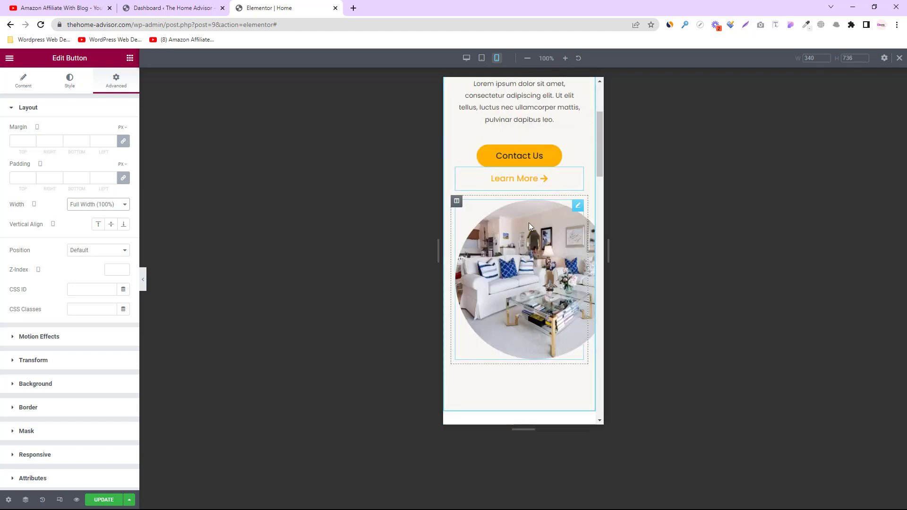
{"action": "left_click", "coordinate": [500, 272]}
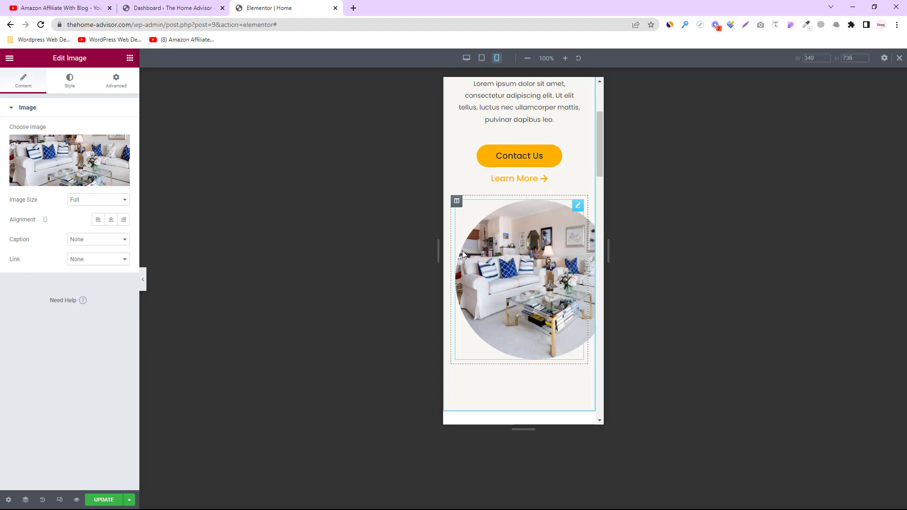
{"action": "left_click", "coordinate": [65, 85]}
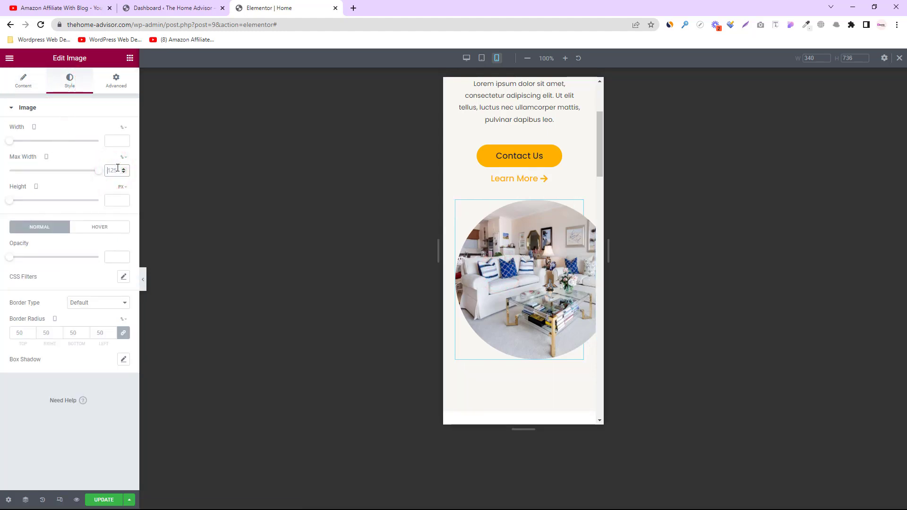
{"action": "type", "text": "90"}
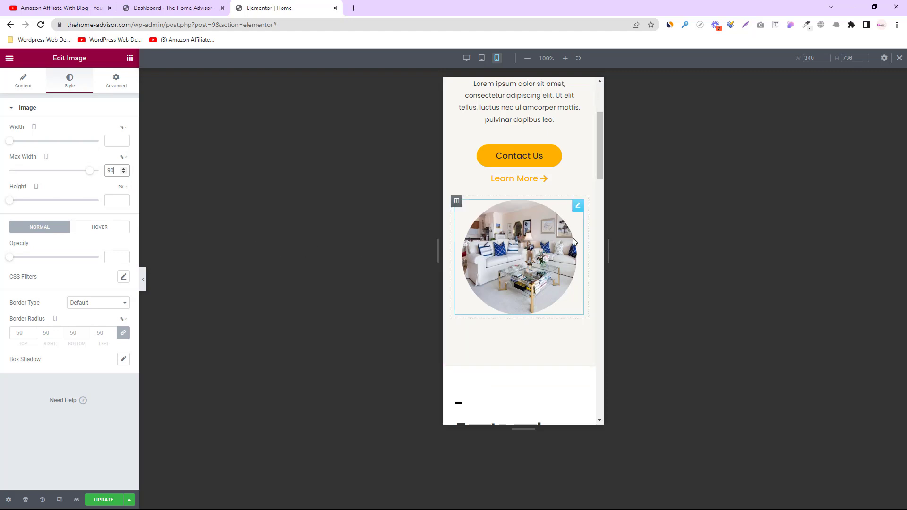
{"action": "scroll", "coordinate": [526, 203], "scroll_direction": "down", "scroll_amount": 5}
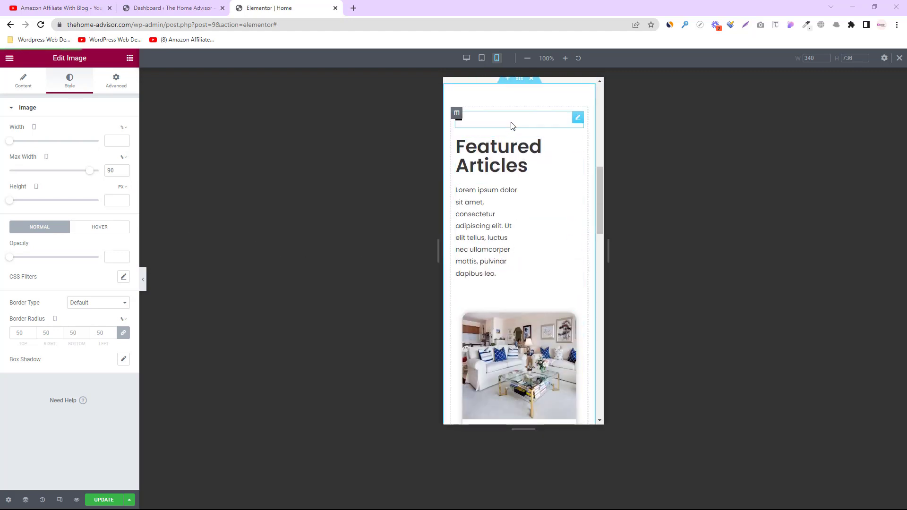
Set the Featured Articles paragraph's margins to 0 so its text spans the mobile width
{"action": "left_click", "coordinate": [508, 209]}
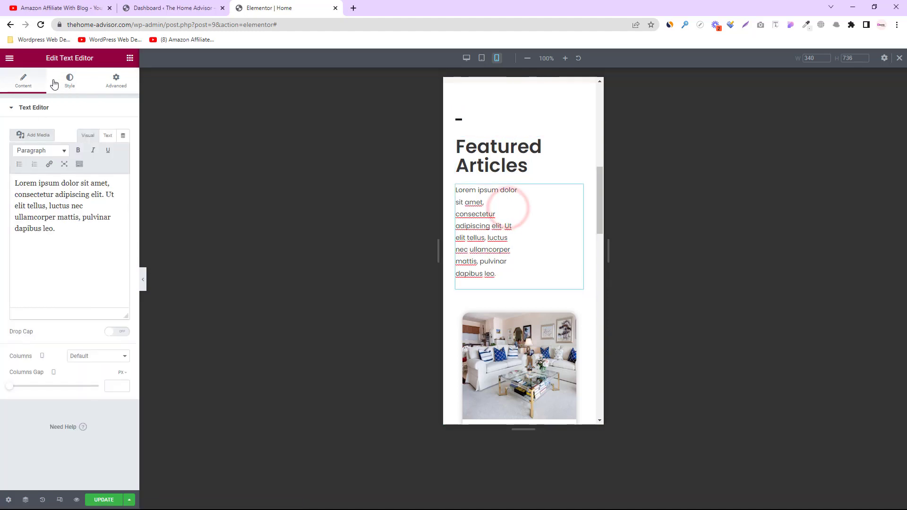
{"action": "left_click", "coordinate": [68, 83]}
{"action": "left_click", "coordinate": [113, 80]}
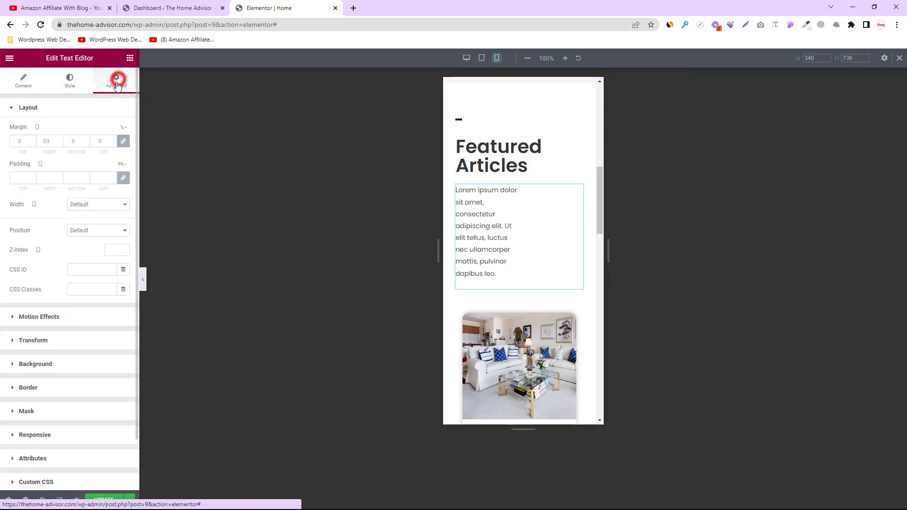
{"action": "left_click", "coordinate": [46, 140]}
{"action": "type", "text": "0"}
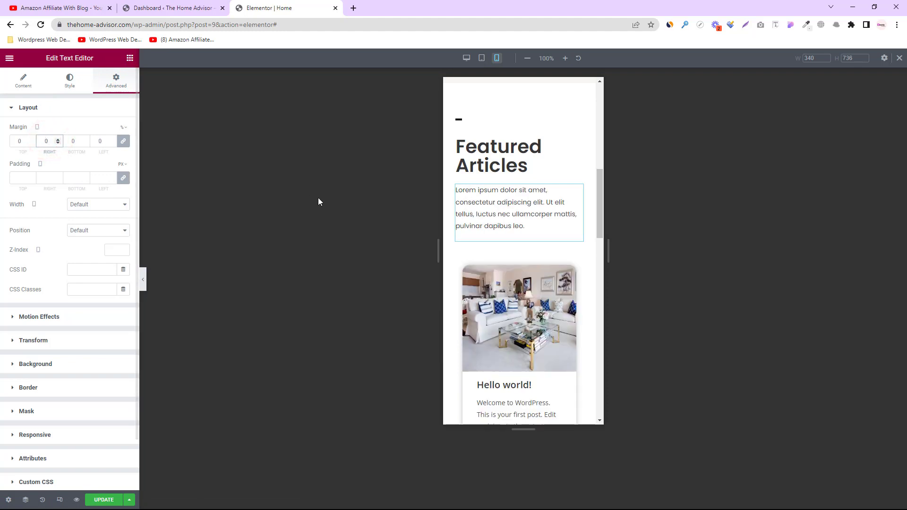
{"action": "left_click", "coordinate": [495, 146]}
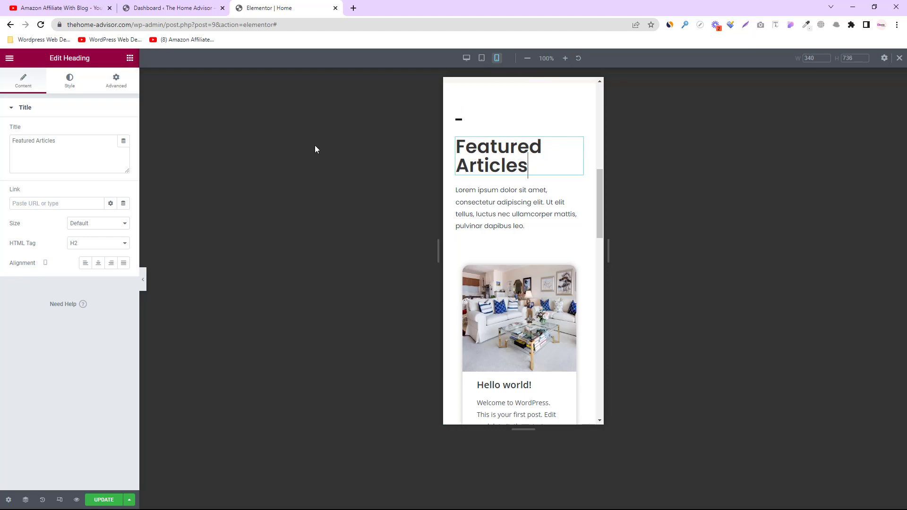
{"action": "scroll", "coordinate": [548, 248], "scroll_direction": "down", "scroll_amount": 3}
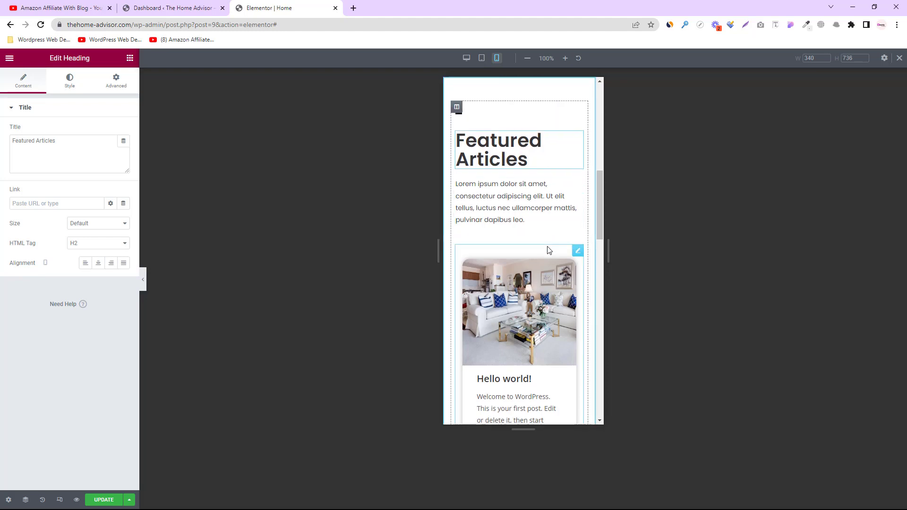
{"action": "scroll", "coordinate": [547, 223], "scroll_direction": "down", "scroll_amount": 6}
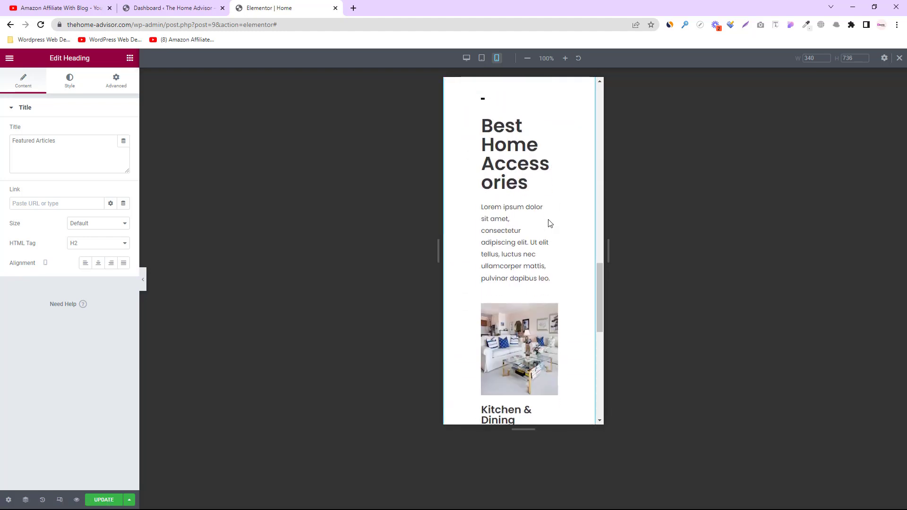
{"action": "scroll", "coordinate": [500, 189], "scroll_direction": "down", "scroll_amount": 6}
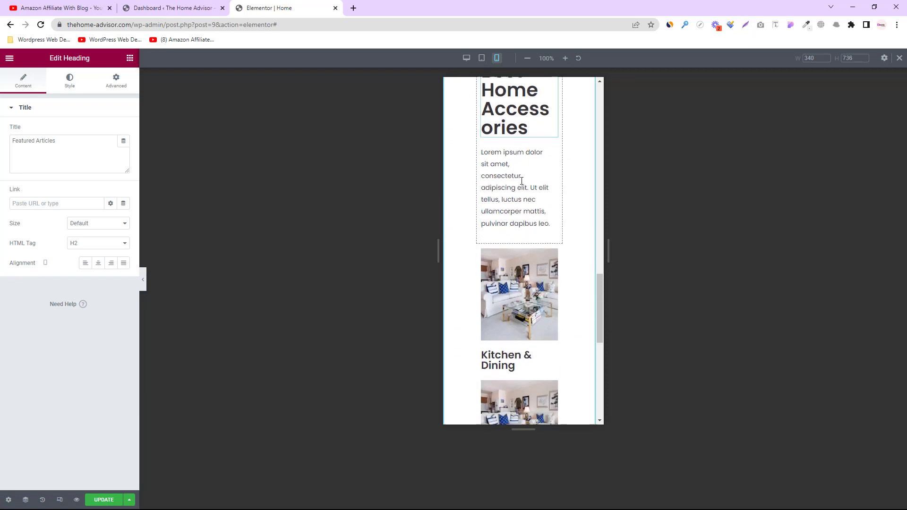
{"action": "scroll", "coordinate": [519, 203], "scroll_direction": "down", "scroll_amount": 3}
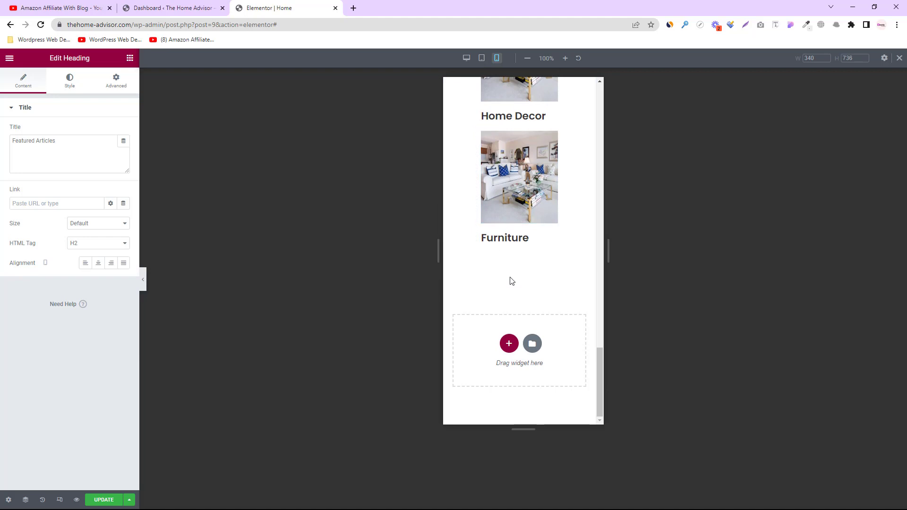
{"action": "scroll", "coordinate": [487, 355], "scroll_direction": "up", "scroll_amount": 10}
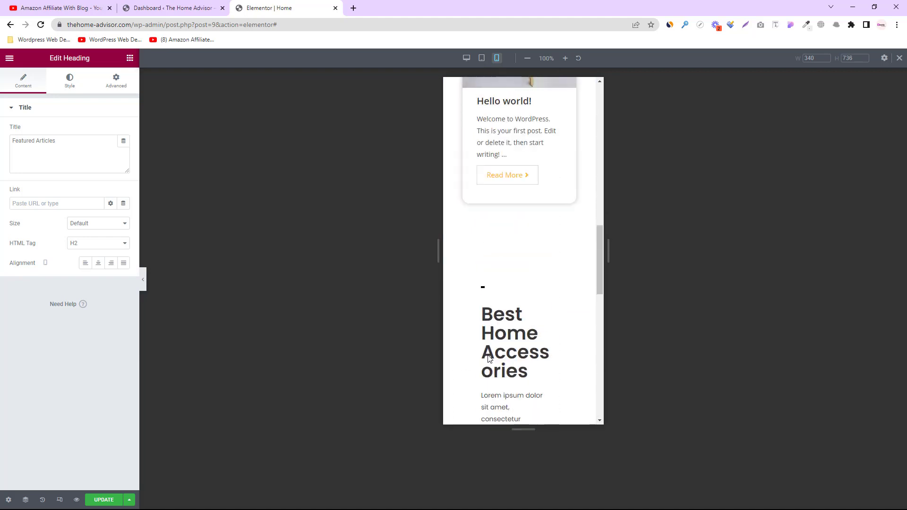
{"action": "scroll", "coordinate": [488, 359], "scroll_direction": "up", "scroll_amount": 3}
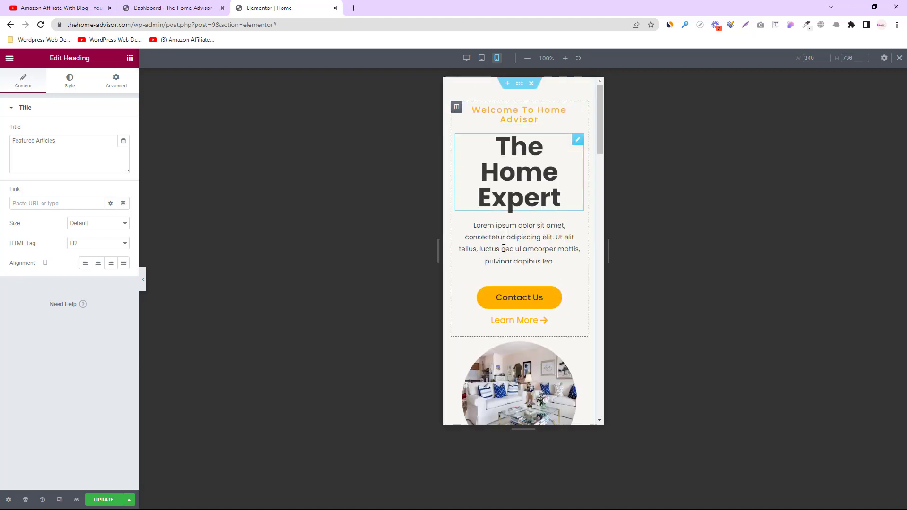
{"action": "scroll", "coordinate": [507, 304], "scroll_direction": "down", "scroll_amount": 5}
{"action": "scroll", "coordinate": [507, 305], "scroll_direction": "down", "scroll_amount": 6}
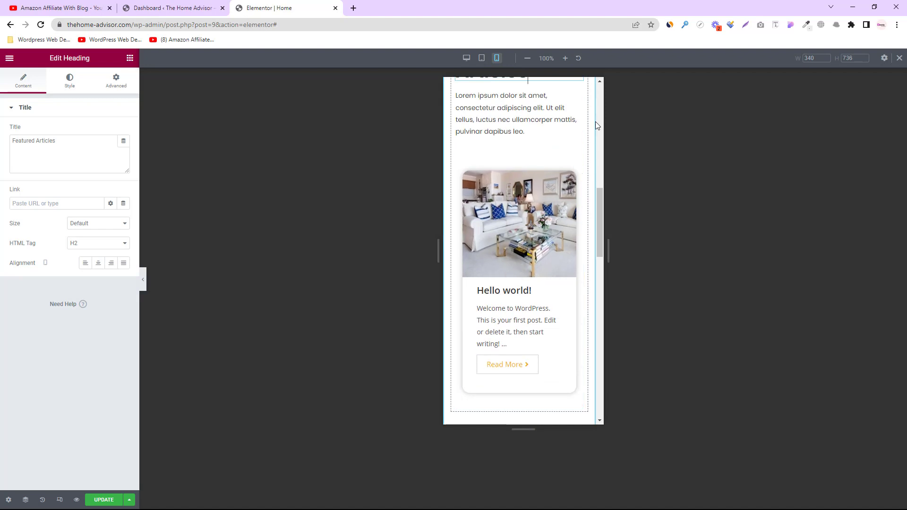
{"action": "scroll", "coordinate": [531, 228], "scroll_direction": "up", "scroll_amount": 3}
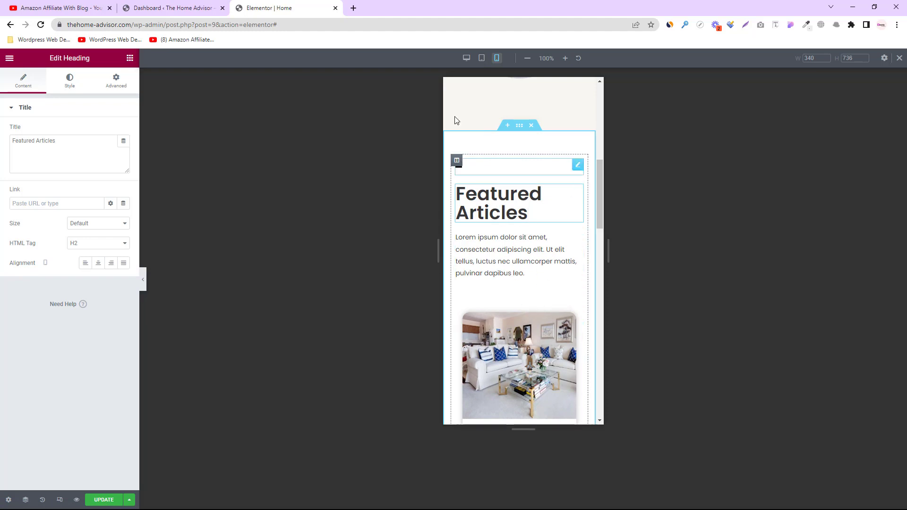
Switch to the YouTube tab and scroll to the top of the 14-video Amazon Affiliate With Blog playlist
{"action": "key", "text": "ctrl+1"}
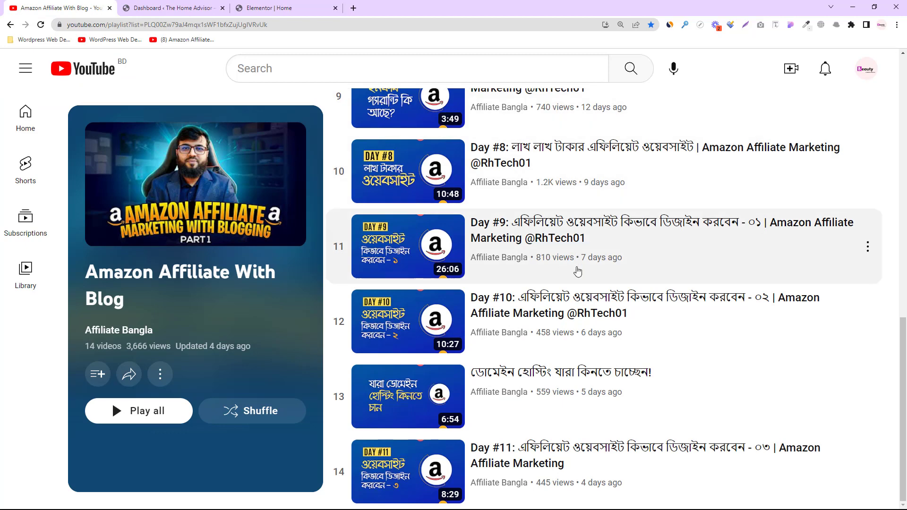
{"action": "scroll", "coordinate": [525, 189], "scroll_direction": "up", "scroll_amount": 5}
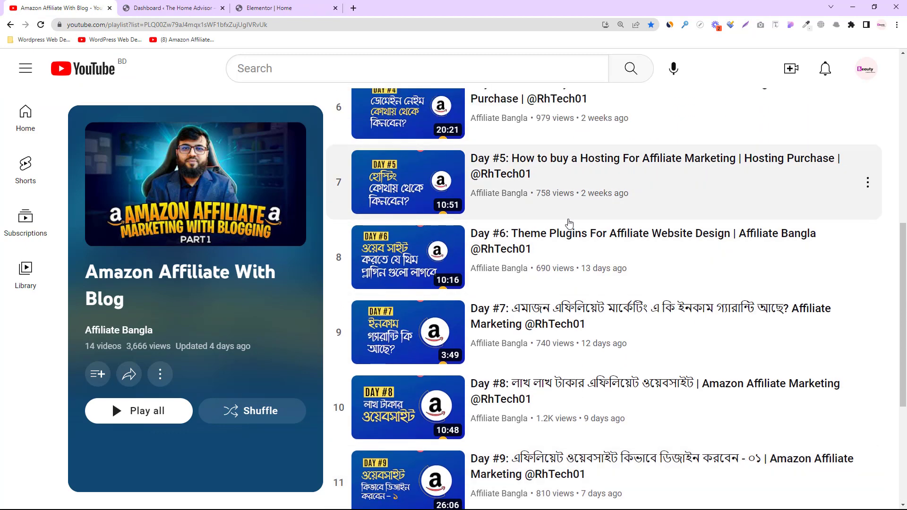
{"action": "scroll", "coordinate": [569, 223], "scroll_direction": "up", "scroll_amount": 4}
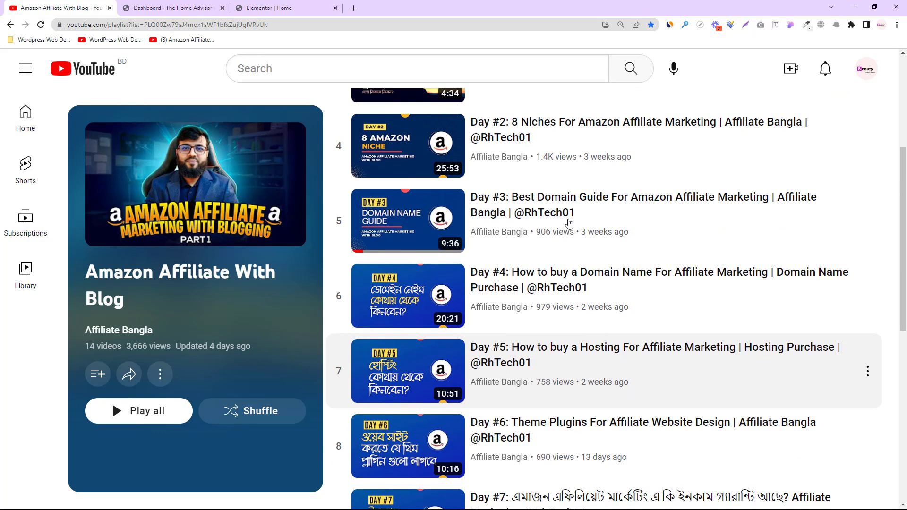